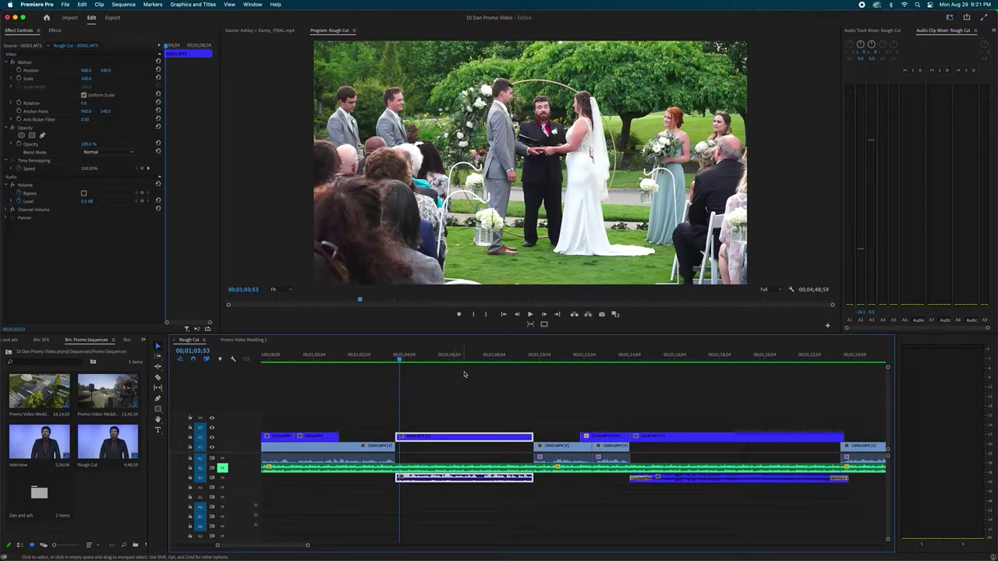
- Preview the Rough Cut sequence and scrub the playhead to the ceremony clip's start
key("space")
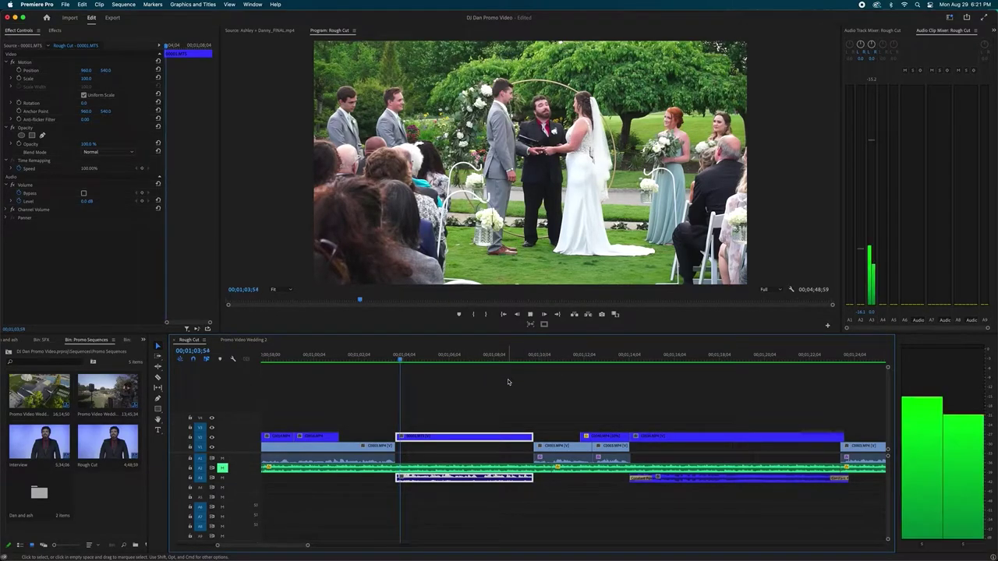
key("space")
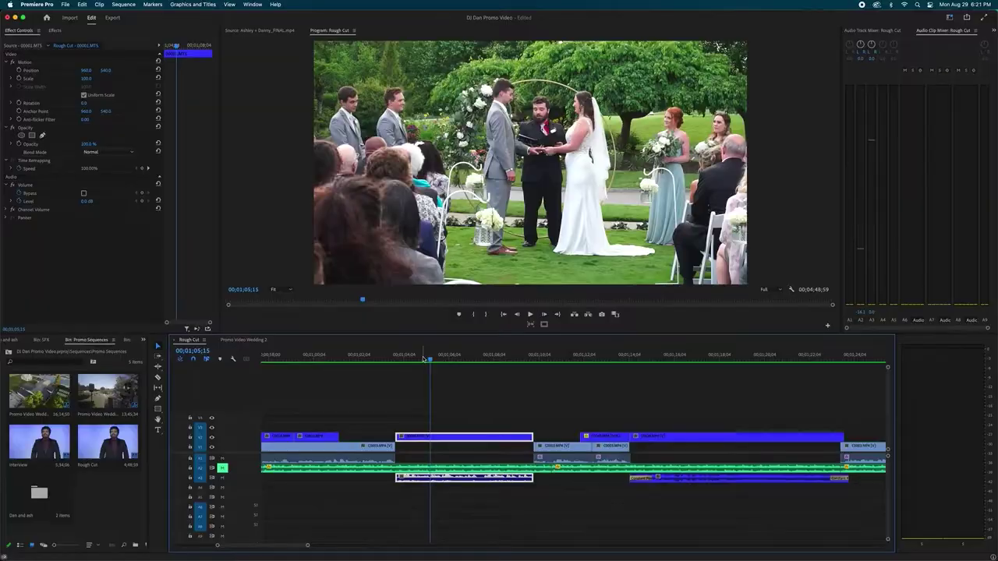
key("space")
key("space")
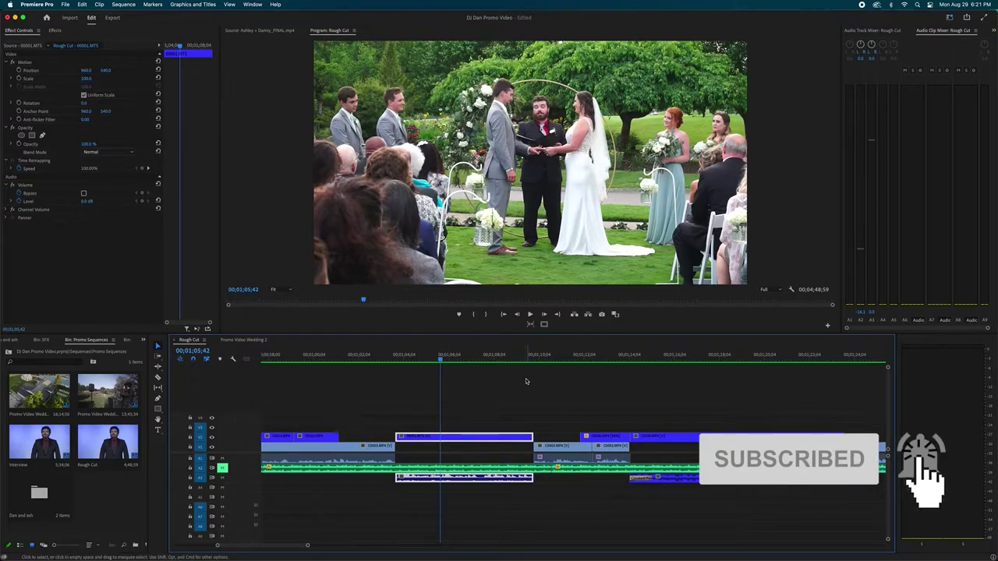
left_click(474, 357)
left_click_drag(461, 361, 406, 358)
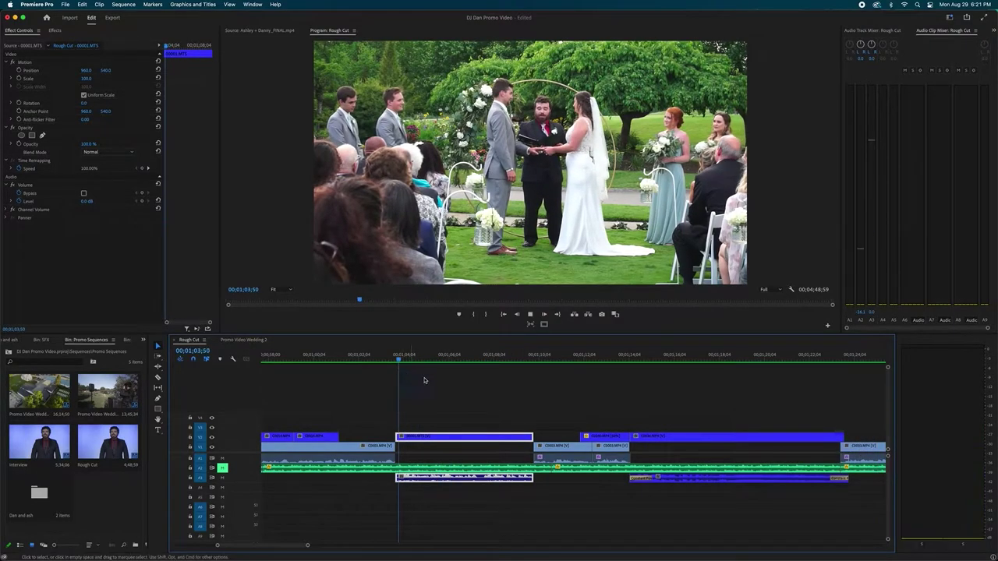
scroll(530, 362, "up", 2)
mouse_move(535, 361)
left_mouse_down()
mouse_move(630, 360)
mouse_move(534, 364)
left_mouse_up()
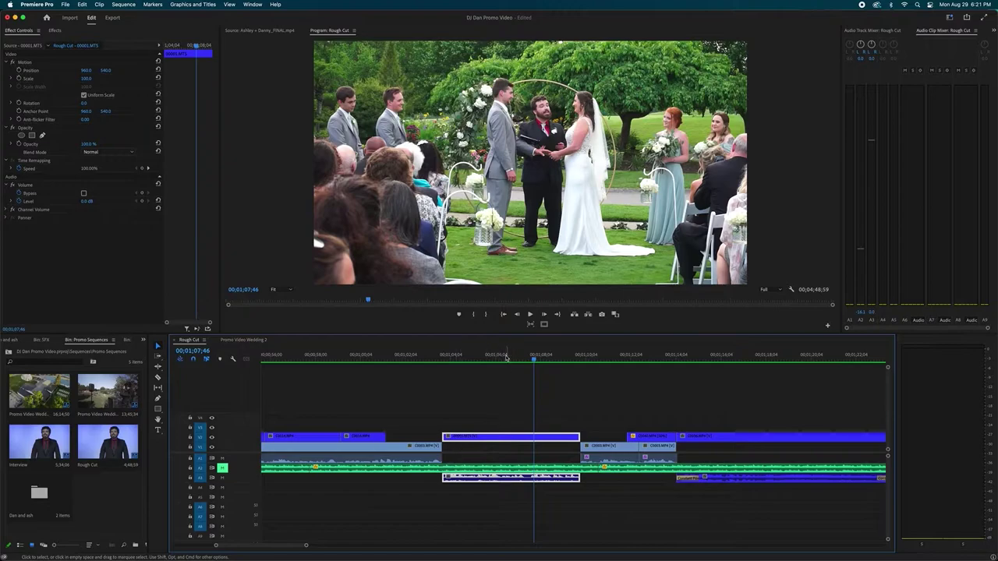
left_click(503, 356)
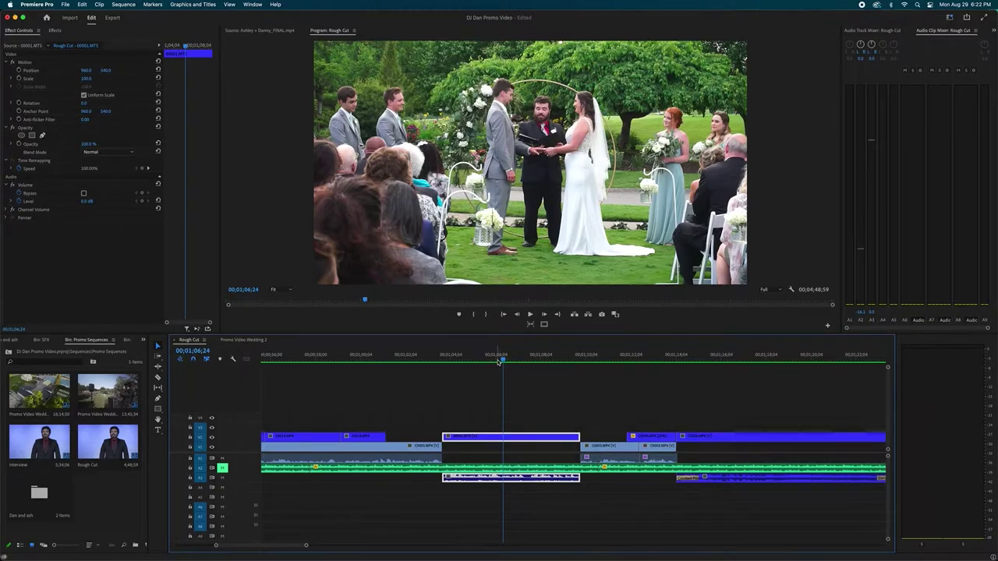
left_click_drag(498, 361, 441, 360)
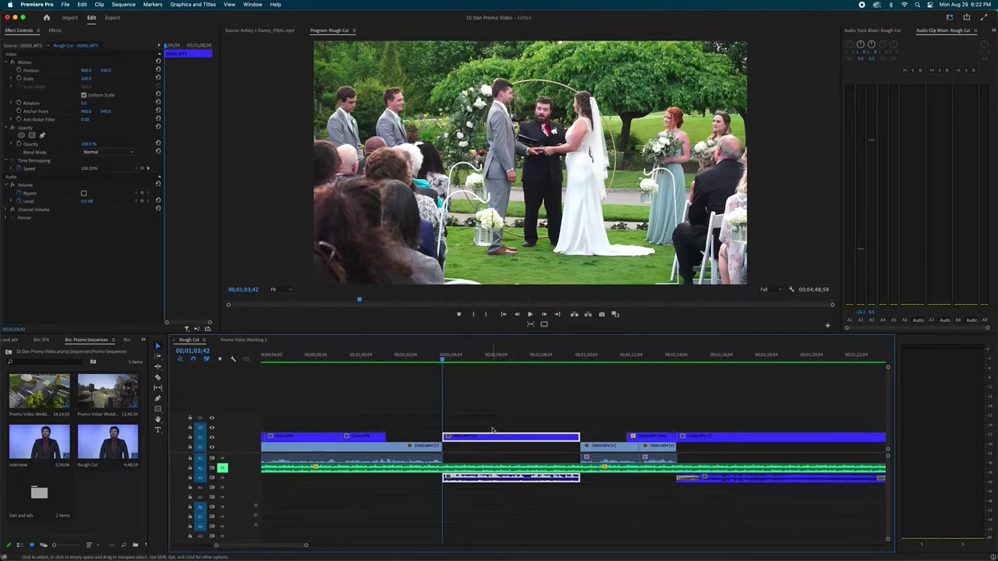
- Mark In and Out points around the 00001.MTS ceremony clip, a 00;00;06;09 range
key("i")
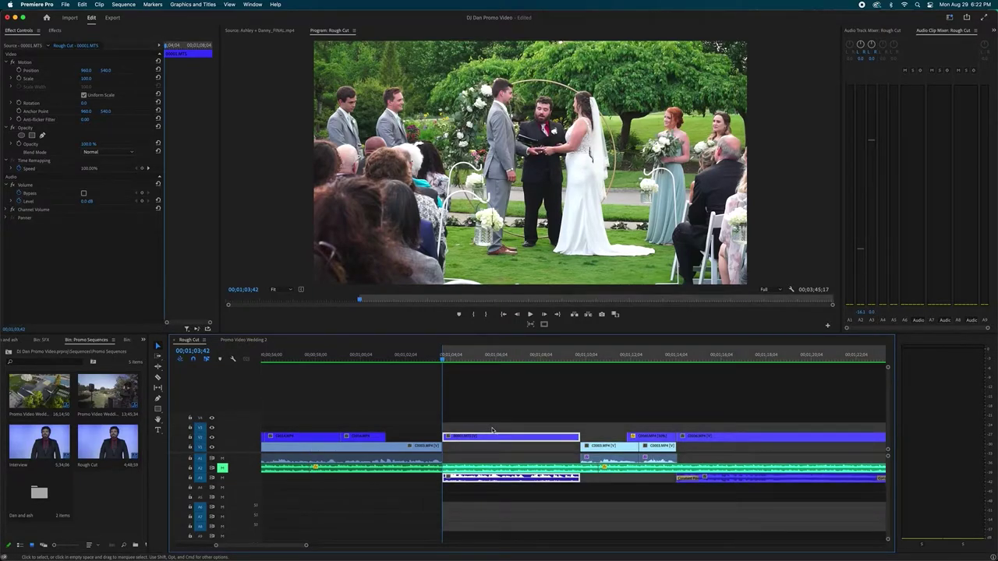
left_click(594, 444)
left_click(574, 437)
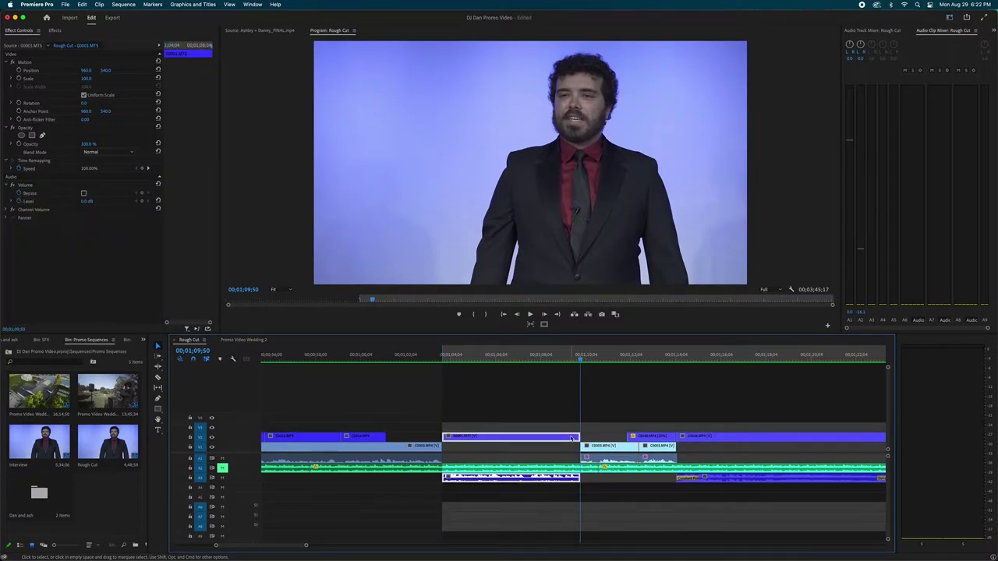
key("o")
left_click(512, 378)
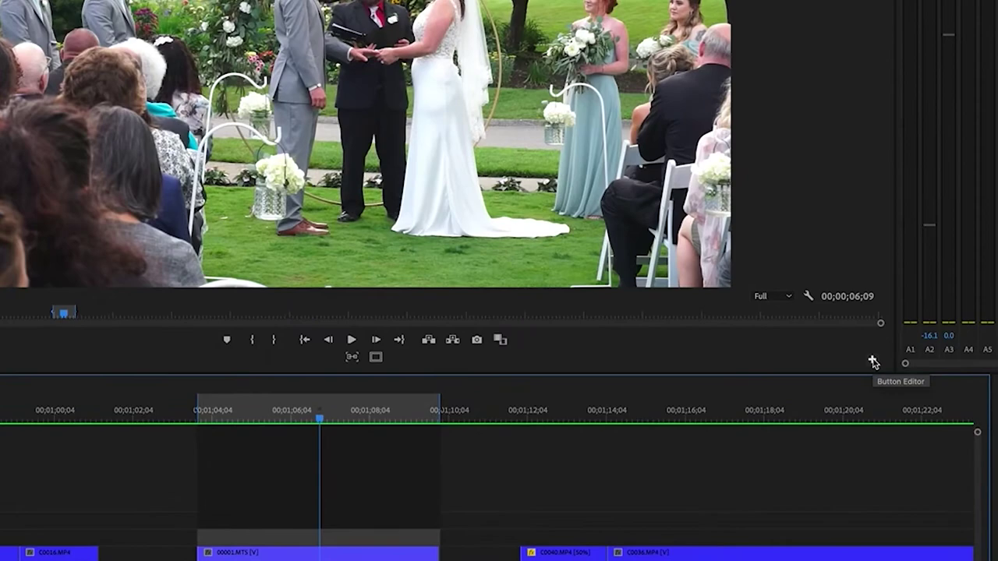
- Add Loop Playback to the Program monitor's transport bar, then loop-play the marked ceremony range
left_click(873, 363)
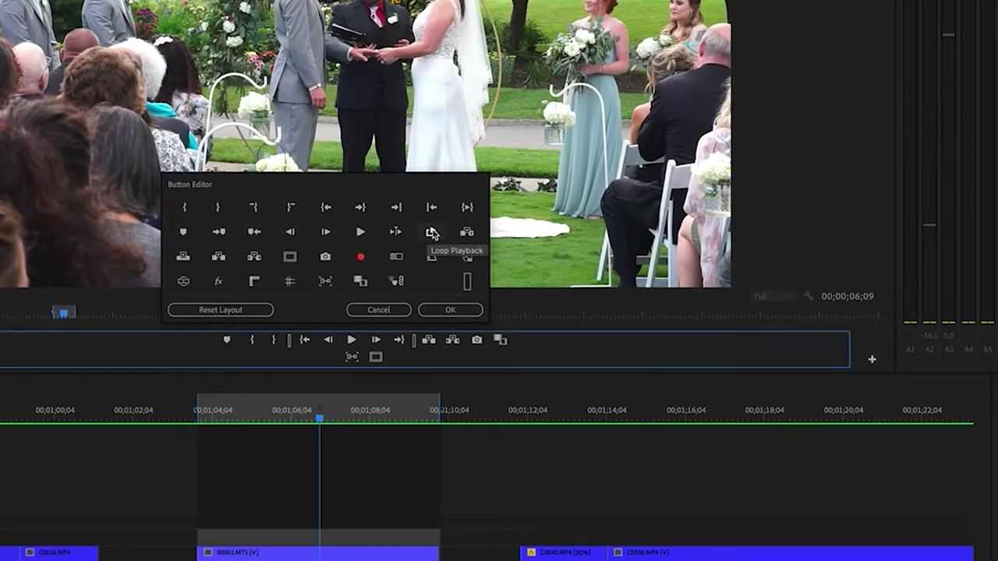
left_click_drag(431, 231, 400, 359)
left_click(446, 309)
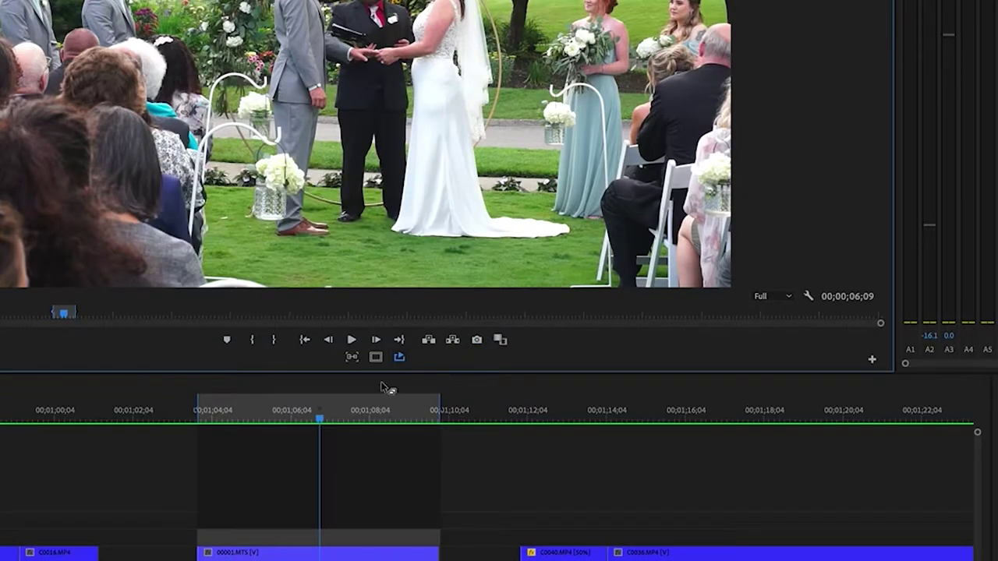
key("space")
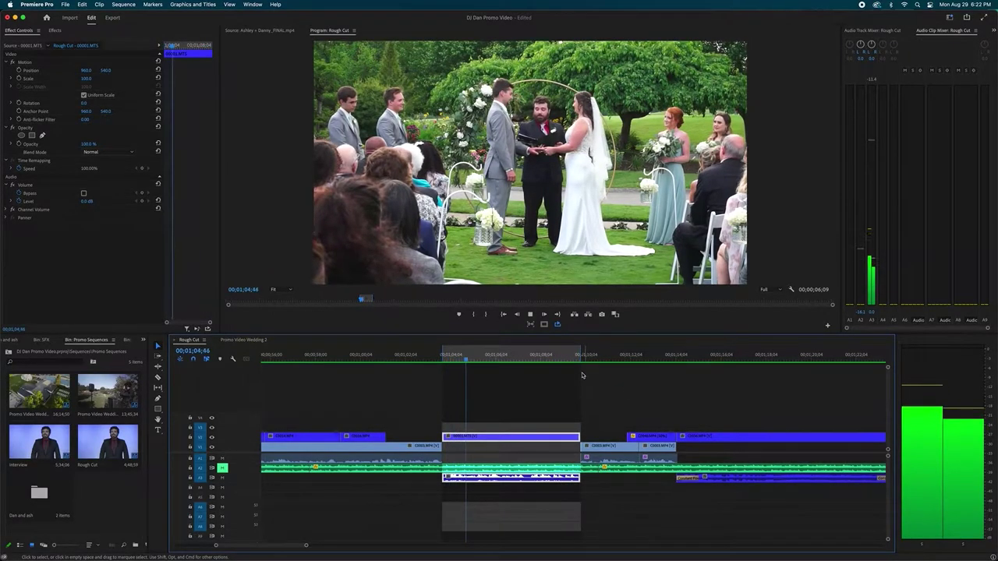
key("space")
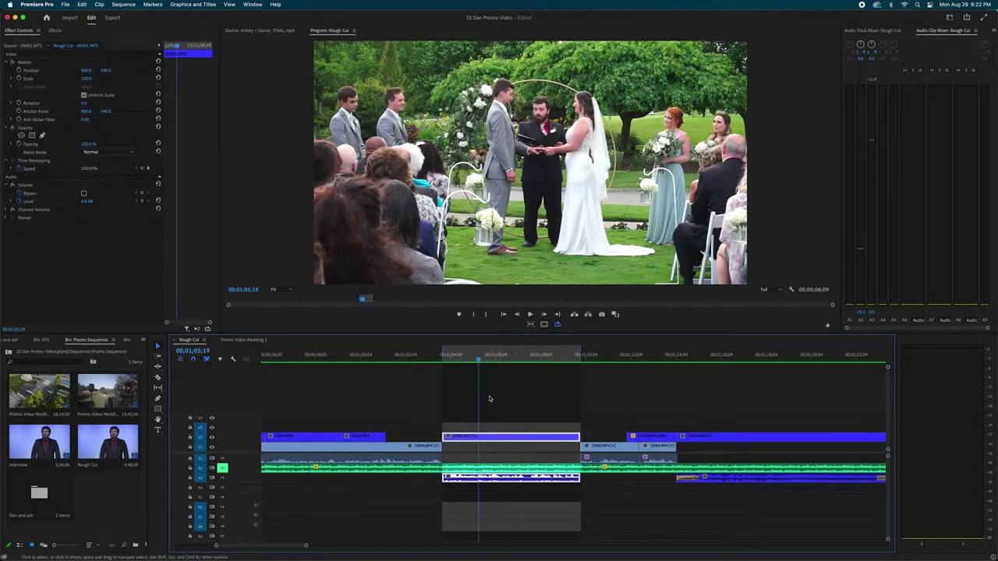
left_click(522, 385)
- Drag Multiband Compressor from Amplitude and Compression onto the 00001.MTS audio clip
left_click(503, 359)
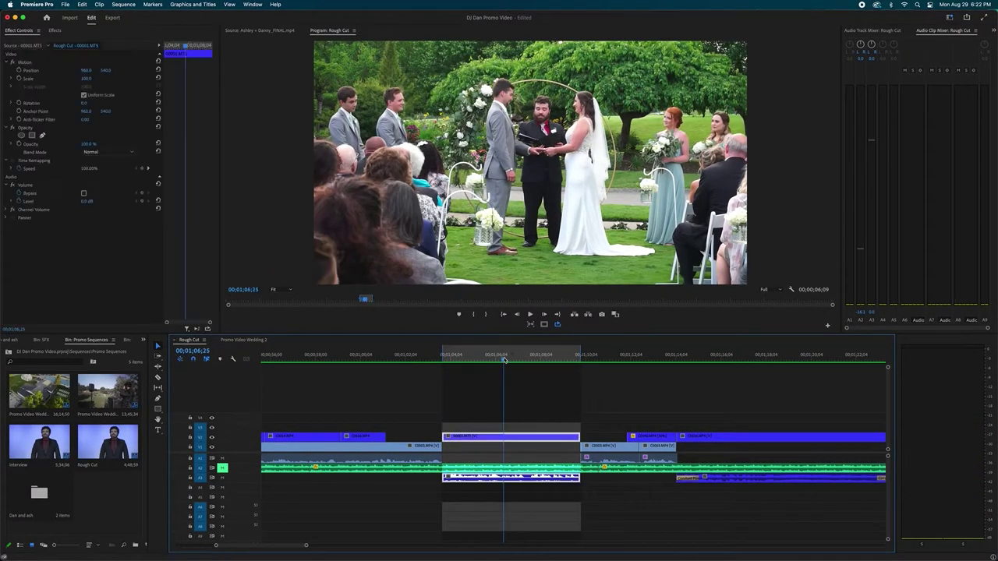
left_click(55, 30)
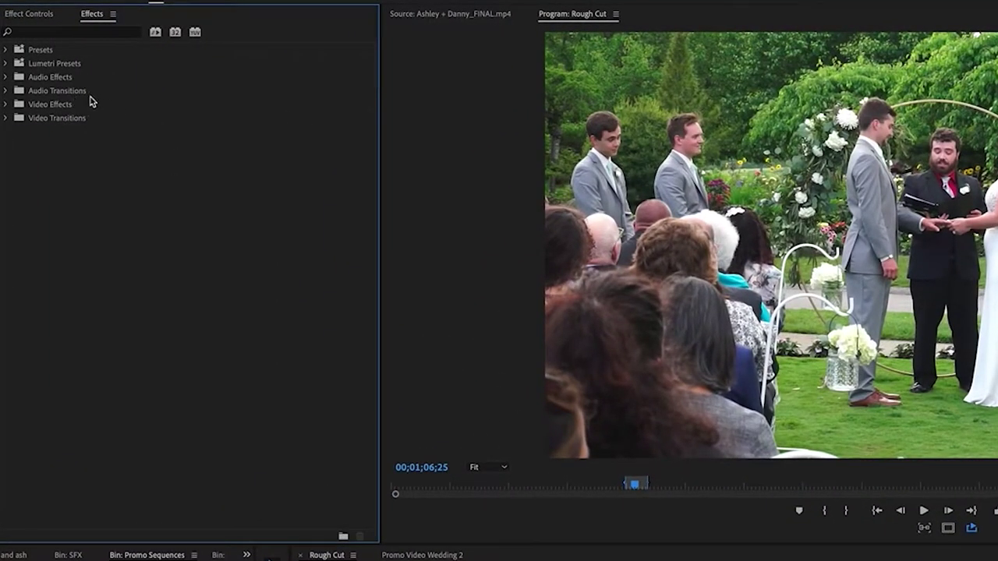
left_click(50, 77)
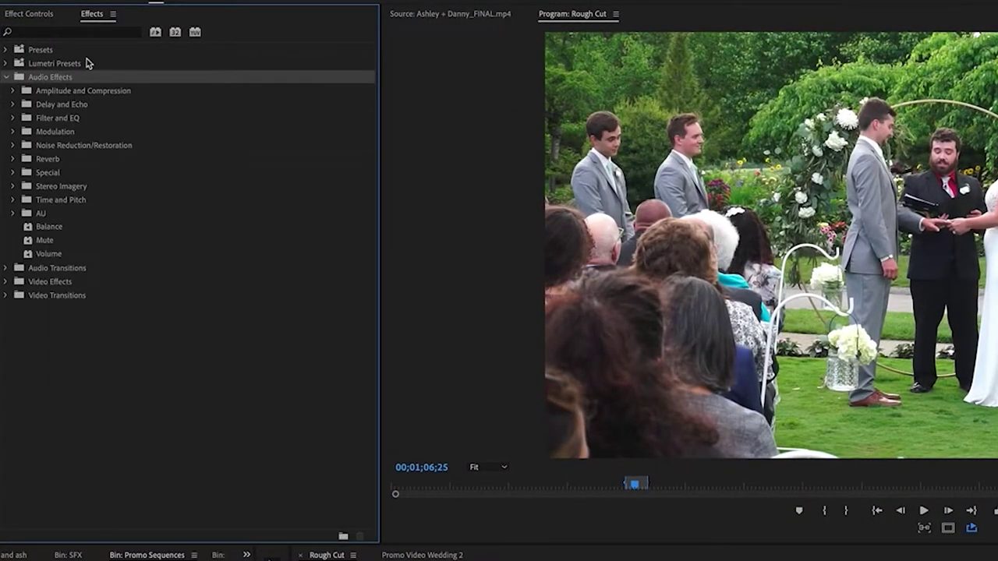
left_click(43, 33)
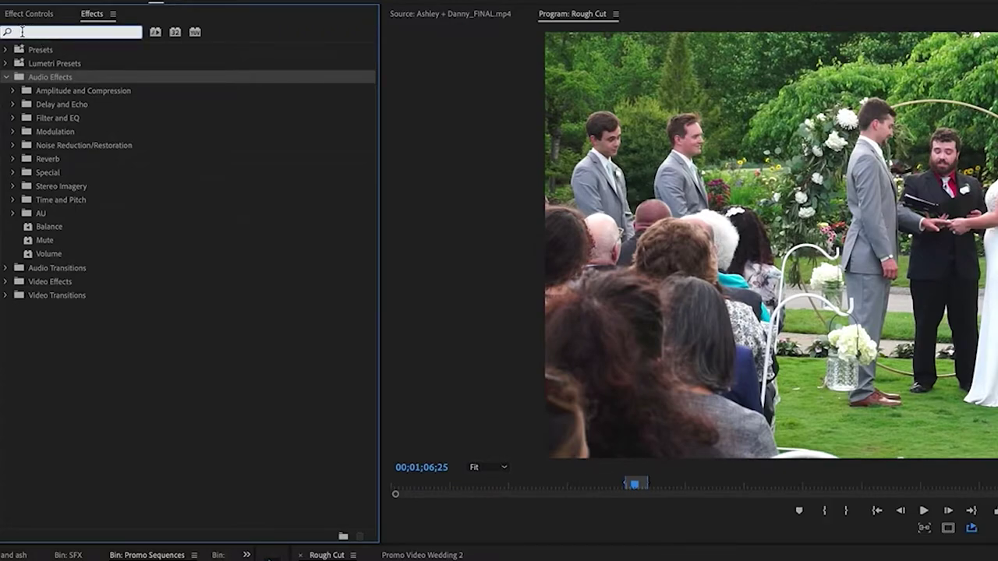
double_click(67, 93)
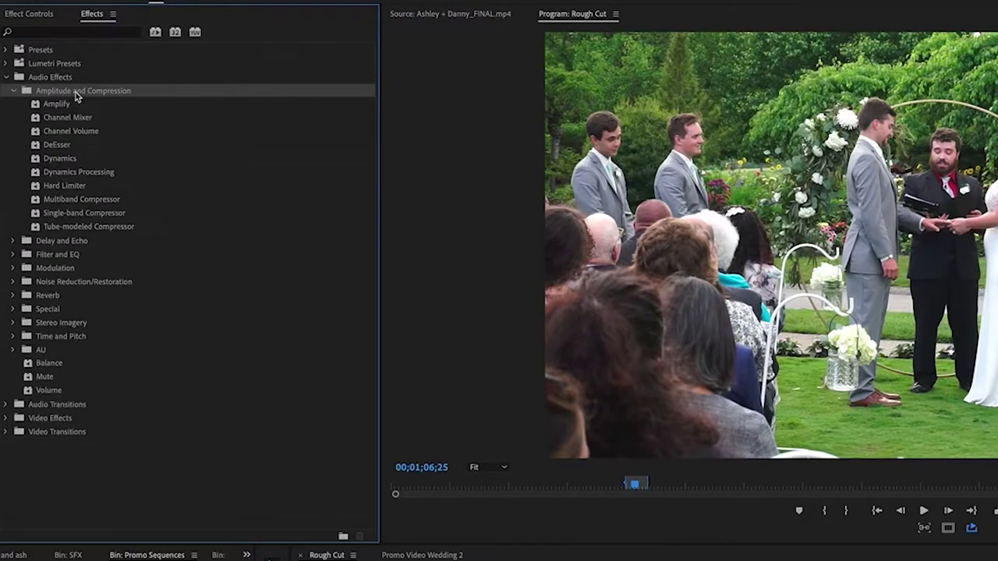
left_click(69, 201)
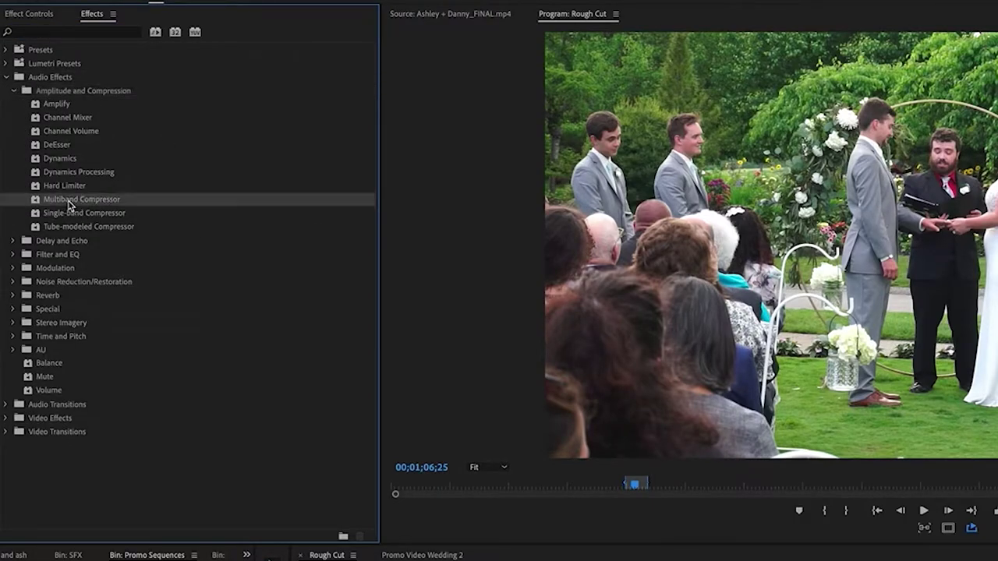
left_click_drag(53, 204, 463, 421)
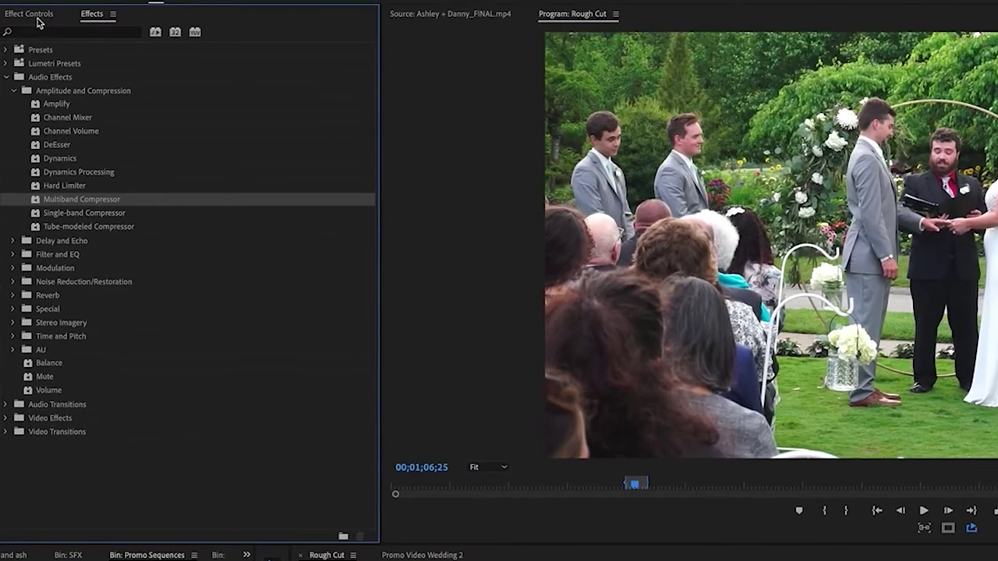
left_click(34, 12)
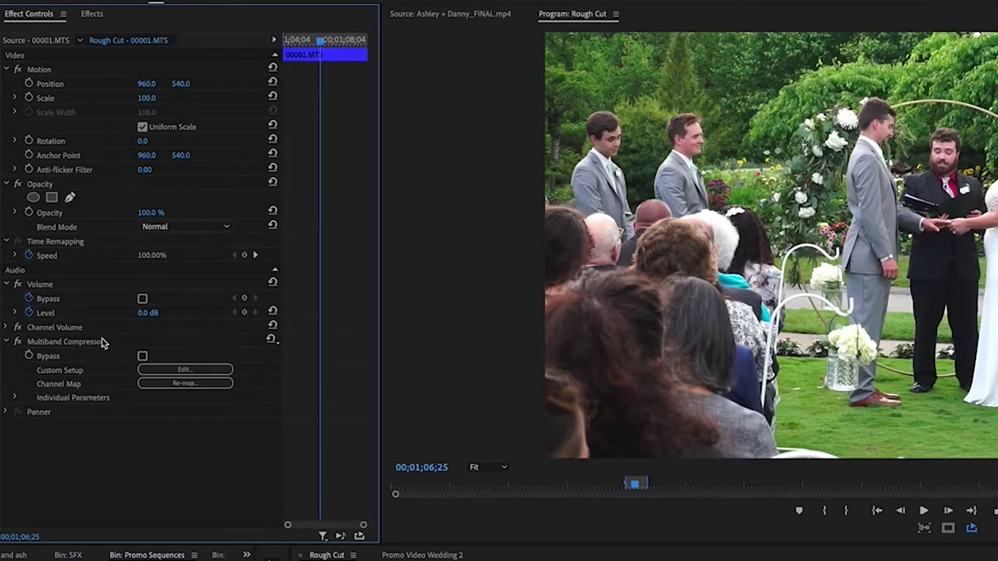
- Open the compressor's Clip Fx Editor over the monitor and preview the audio with the (Default) preset
left_click(184, 369)
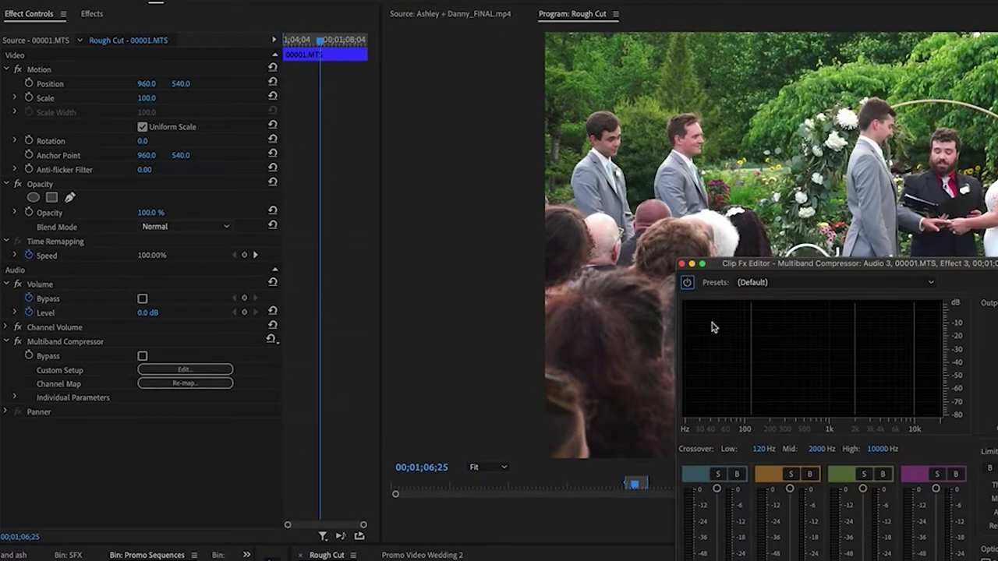
left_click_drag(832, 269, 849, 39)
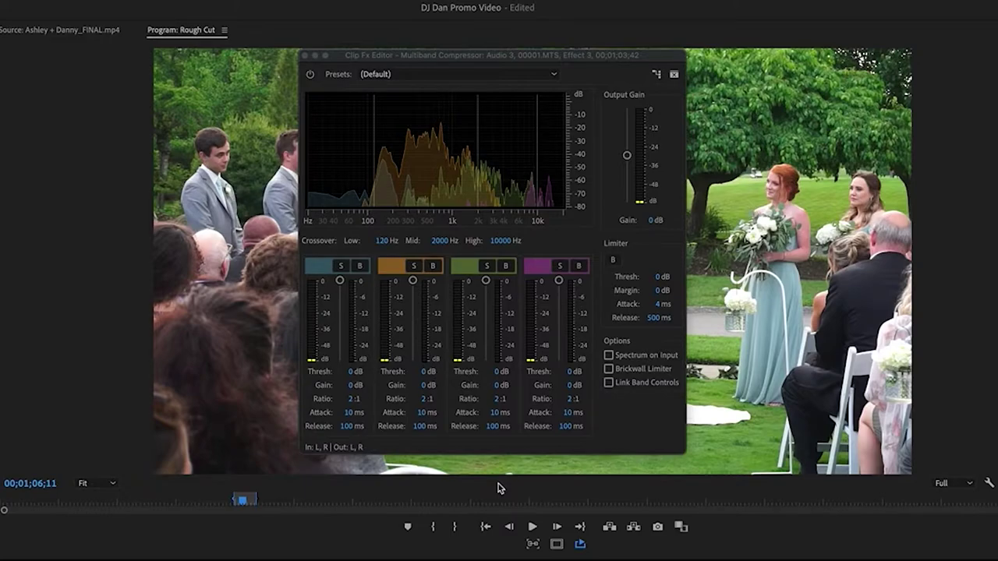
key("space")
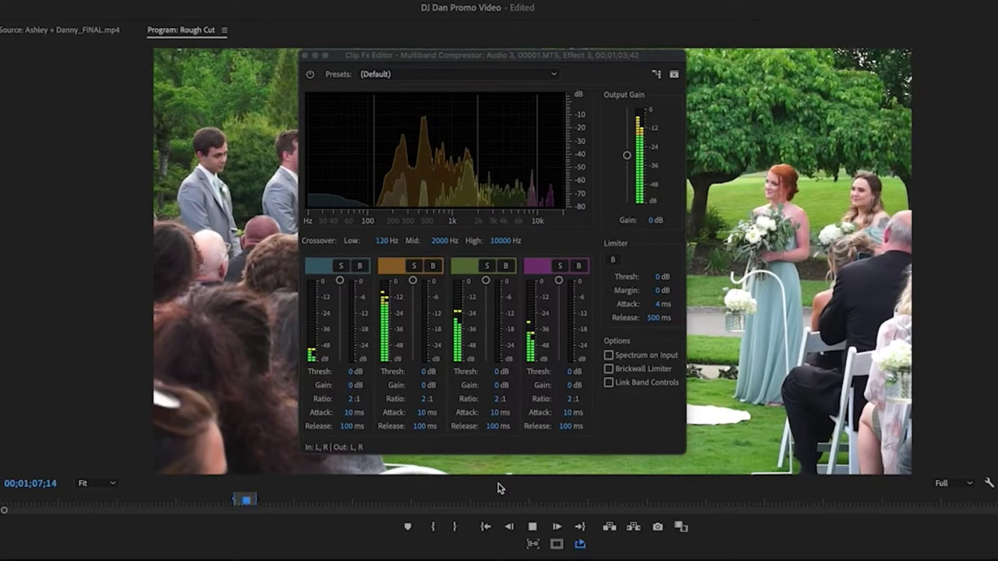
key("space")
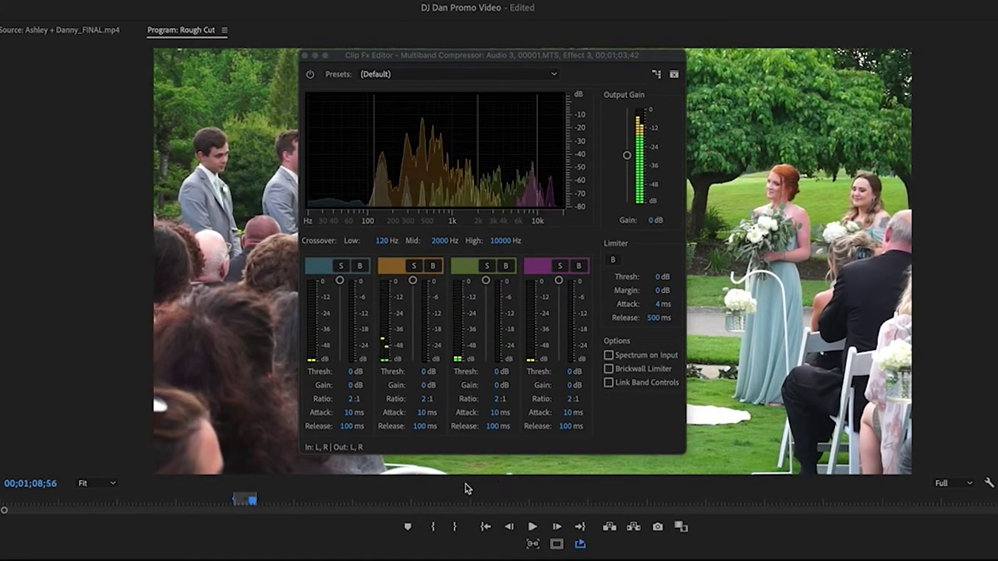
left_click(385, 77)
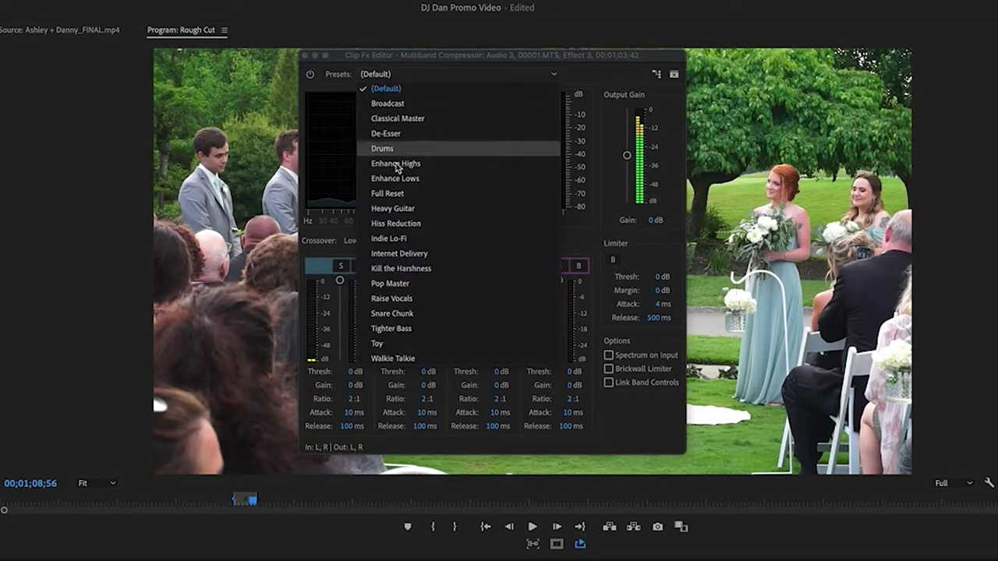
- Apply the Raise Vocals preset and compare it against the bypassed audio during playback
left_click(421, 300)
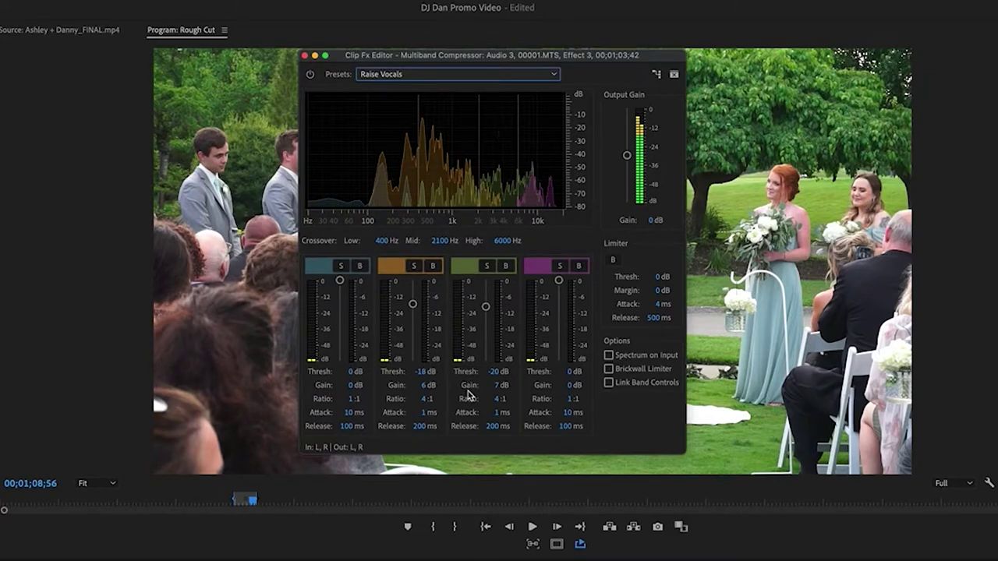
left_click(532, 526)
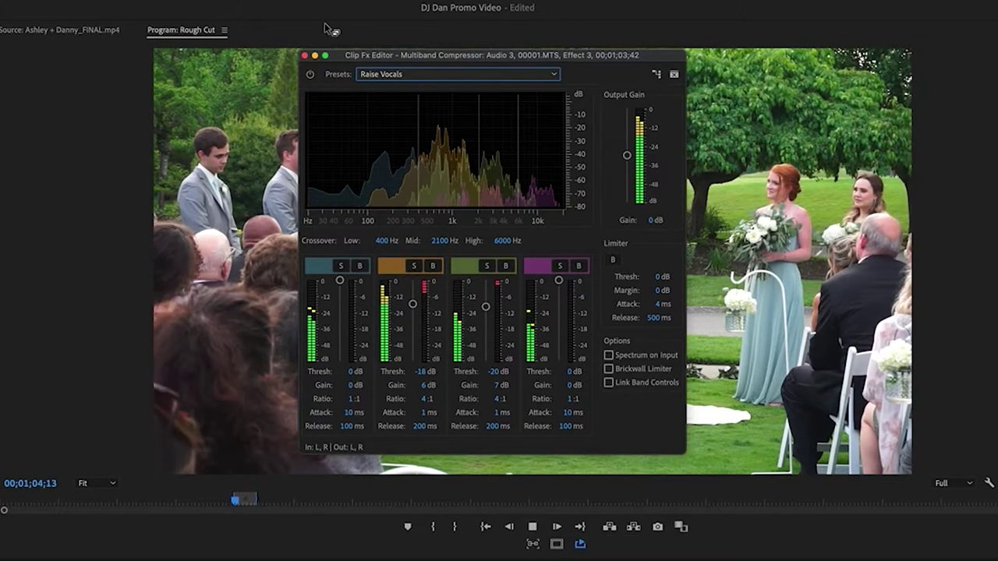
key("space")
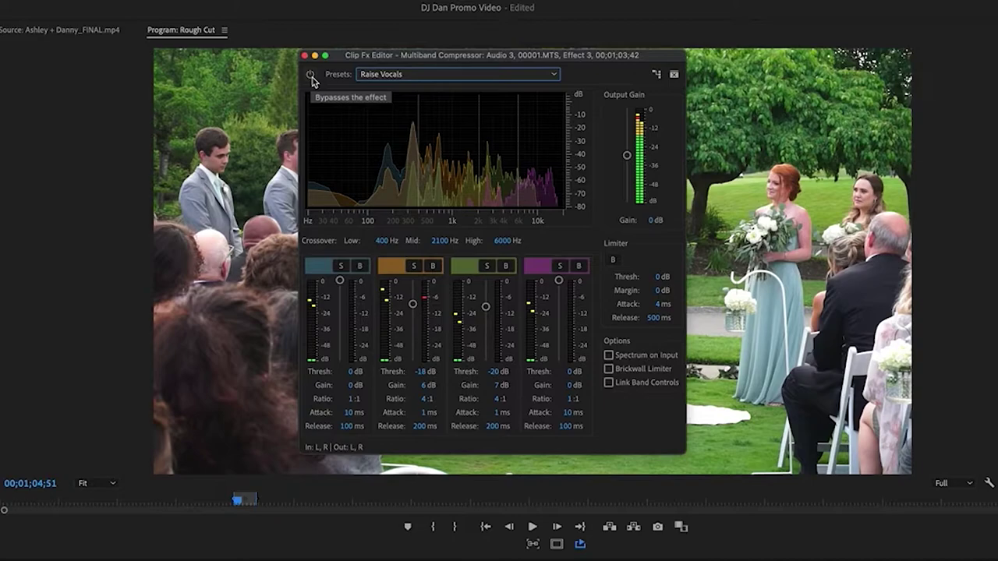
left_click(310, 76)
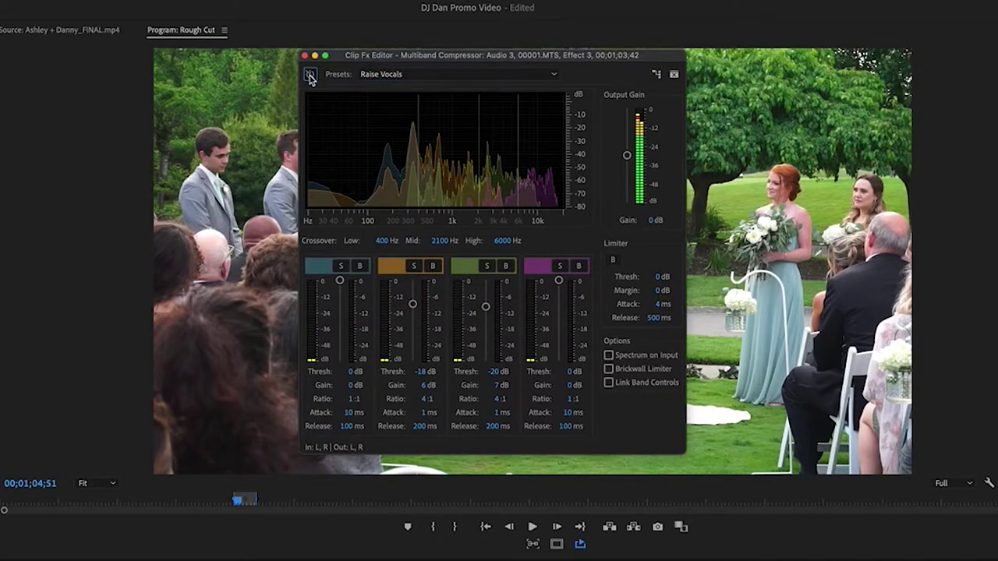
key("space")
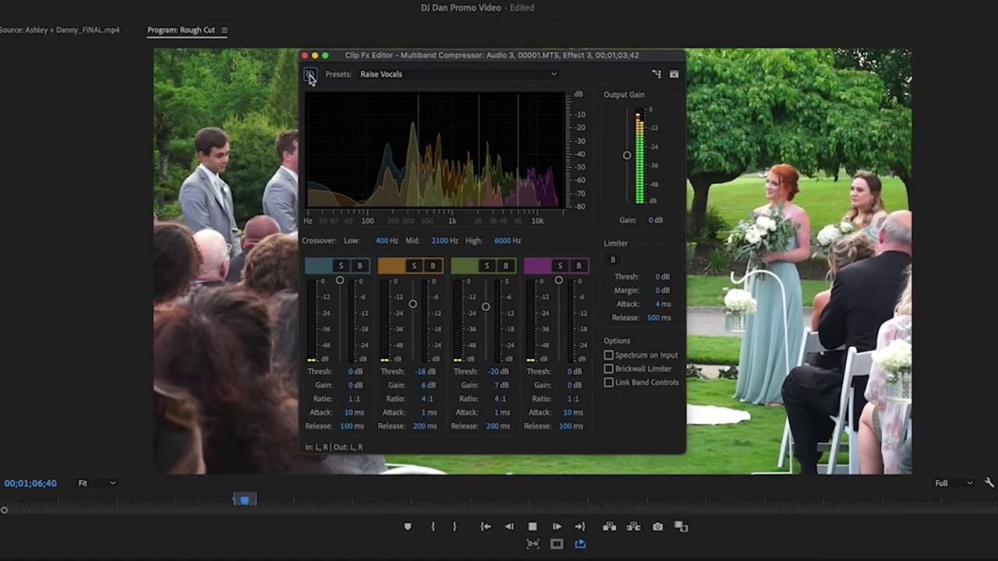
left_click(310, 75)
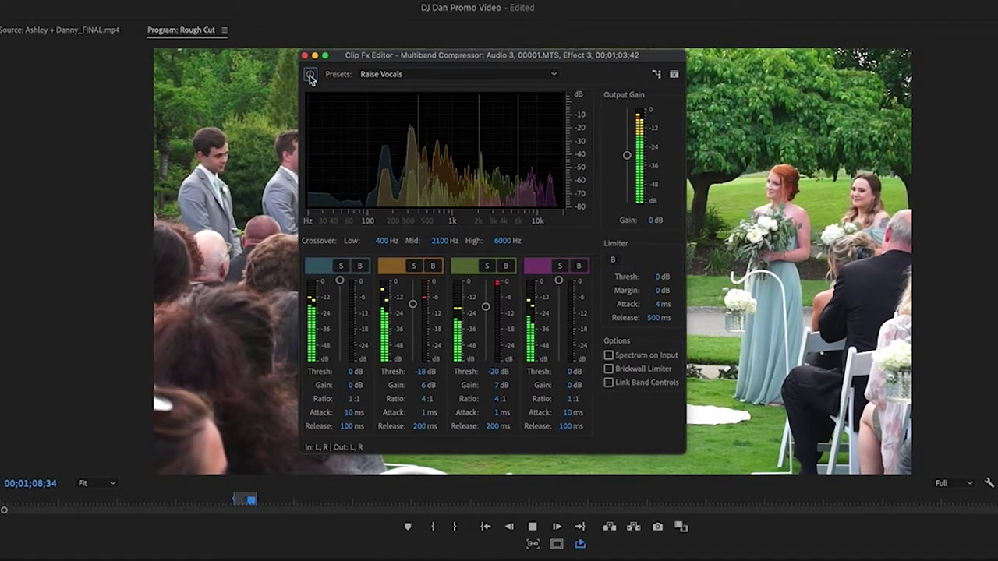
left_click(310, 75)
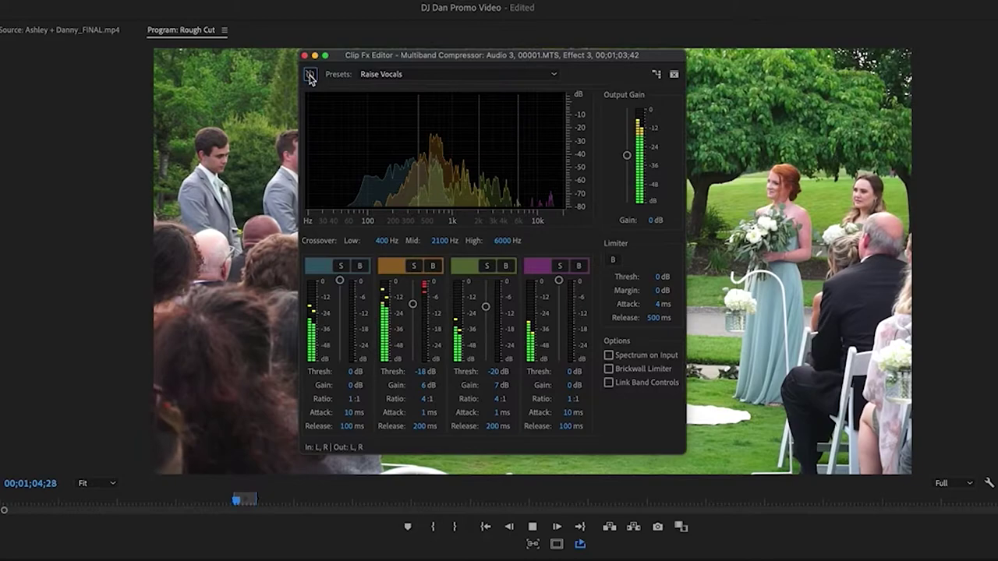
left_click(310, 76)
key("space")
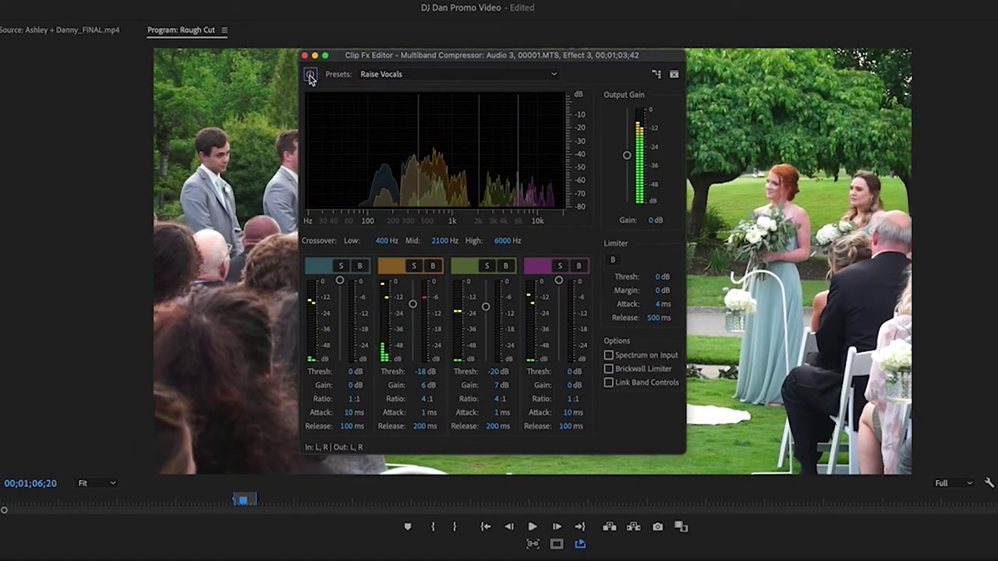
- Switch the Multiband Compressor preset to Enhance Highs
left_click(417, 78)
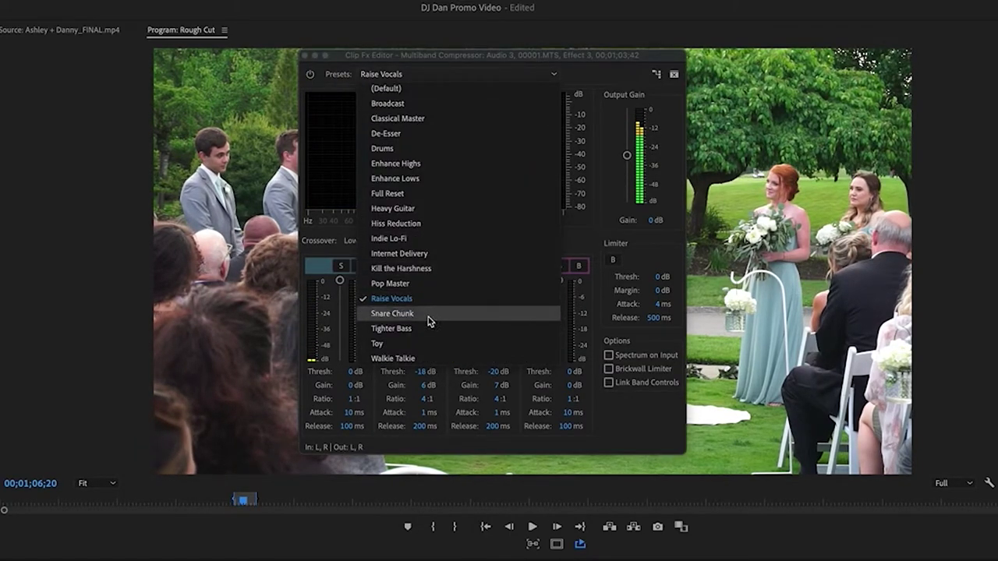
left_click(406, 164)
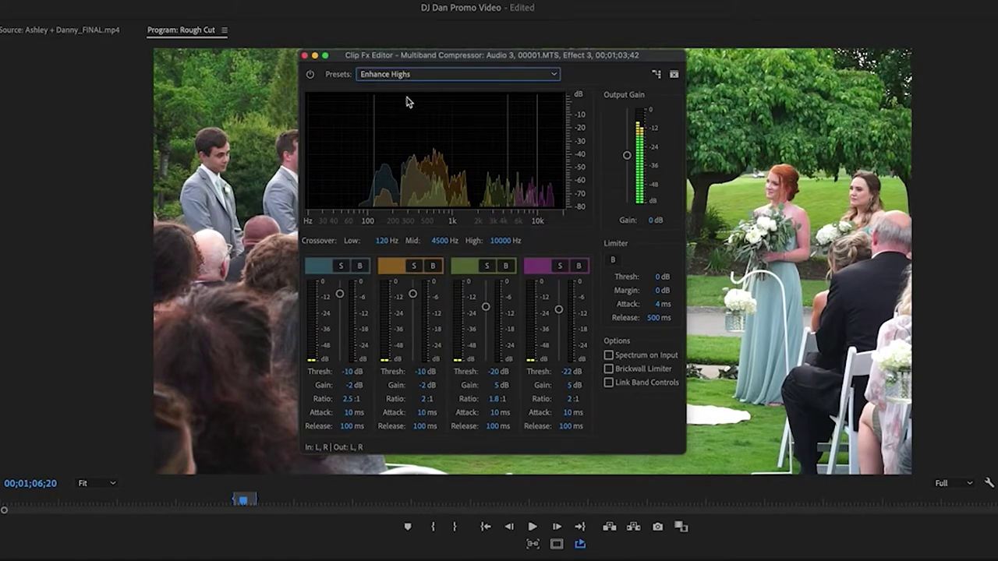
left_click(409, 76)
- Apply the Enhance Lows preset and play the clip, comparing it with the compressor bypassed
left_click(399, 178)
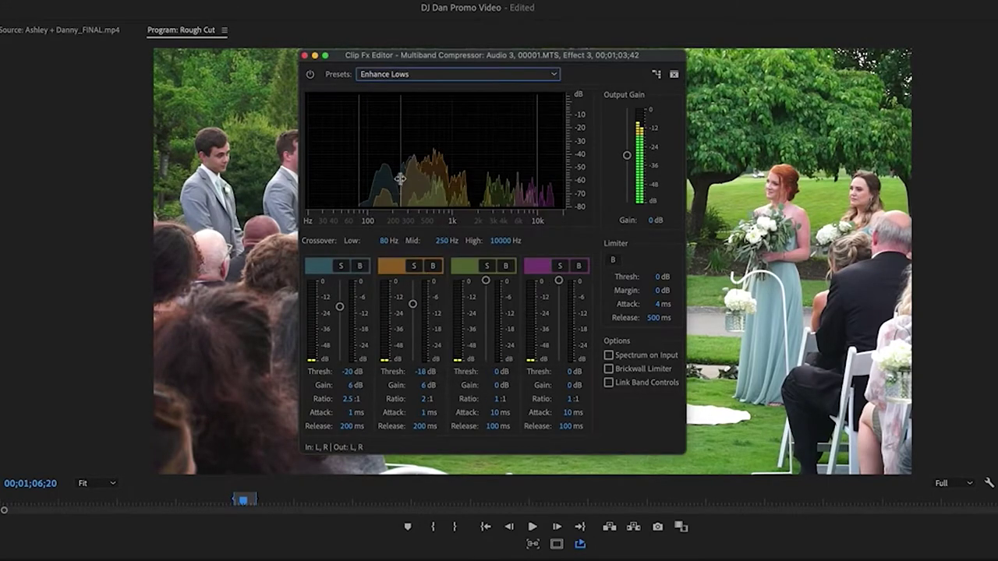
key("space")
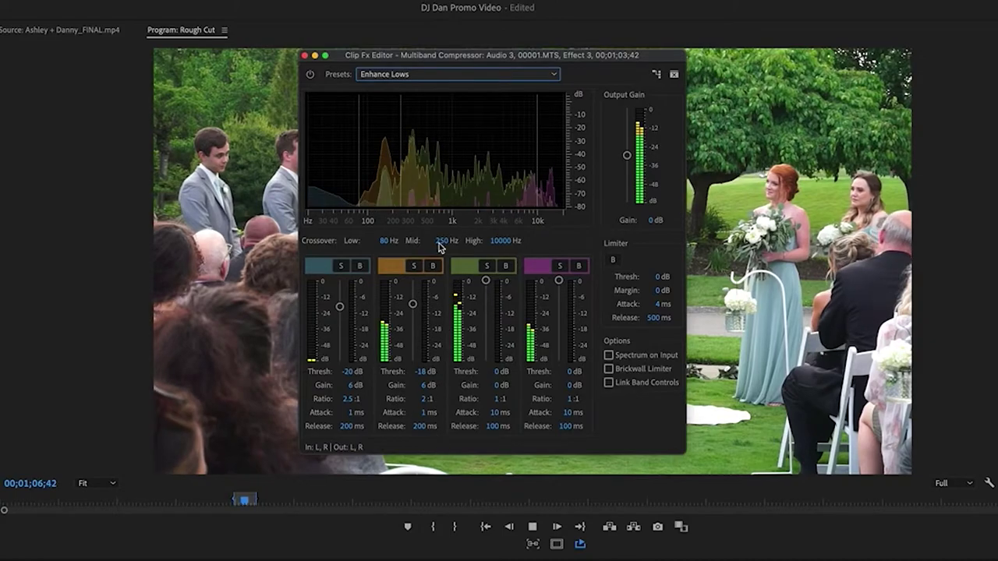
left_click(309, 76)
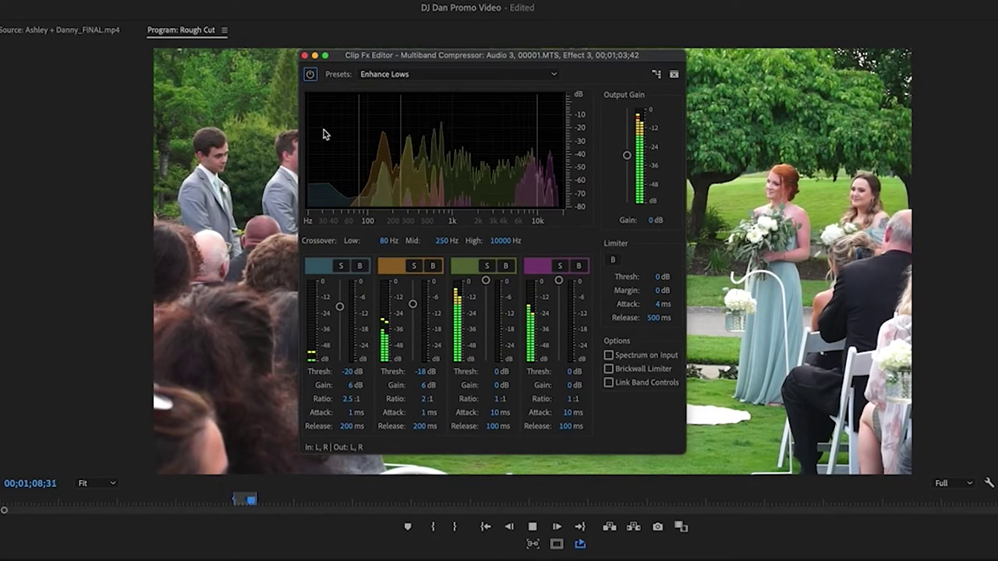
key("space")
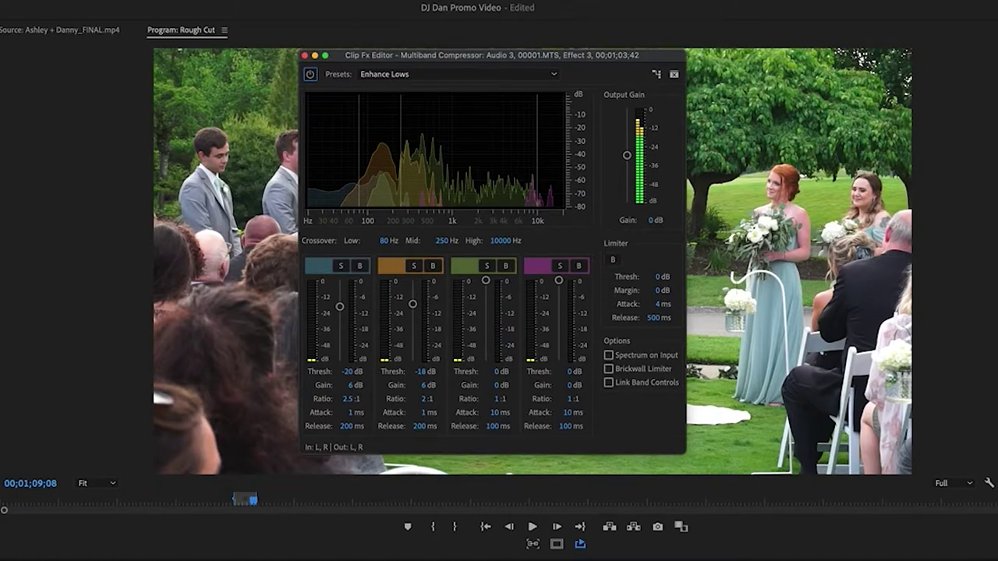
key("Up")
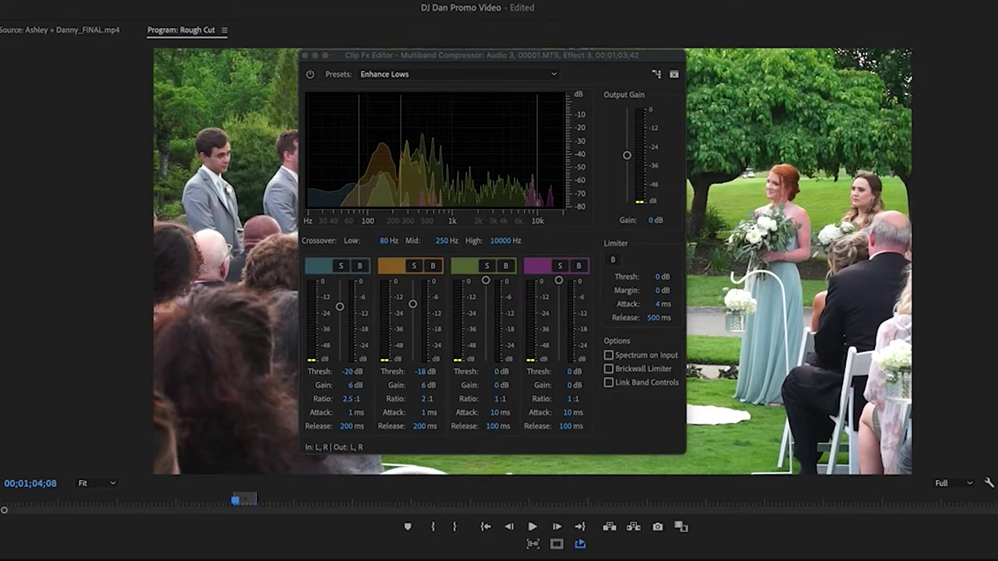
key("space")
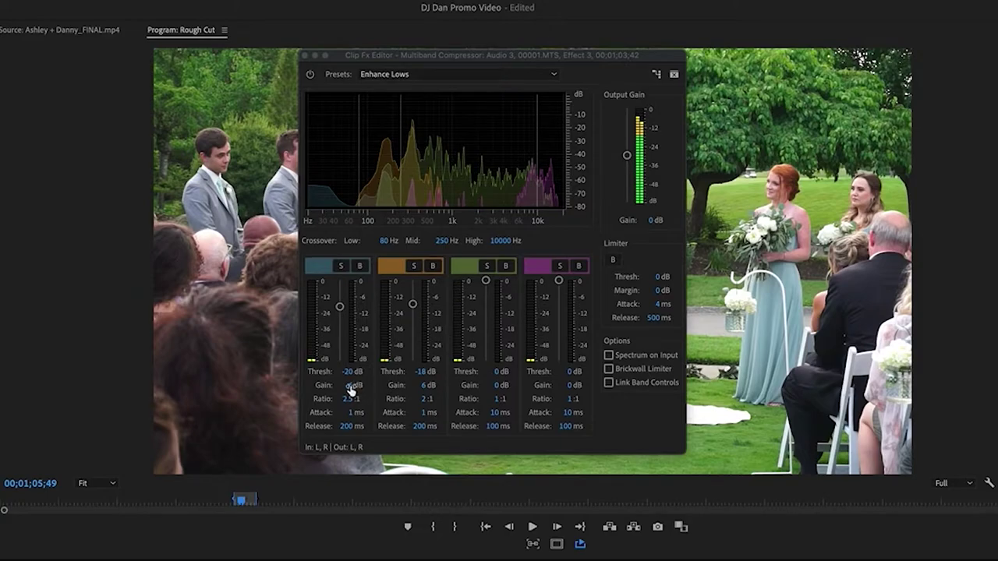
- Set the gain of compressor bands 1 and 2 to 7 dB
left_click_drag(352, 386, 453, 390)
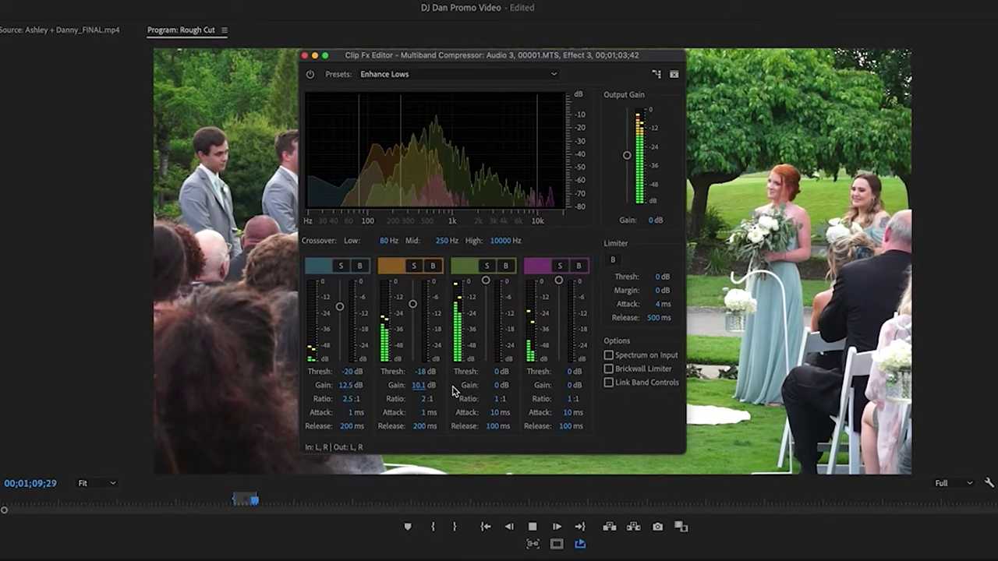
key("space")
left_click(419, 385)
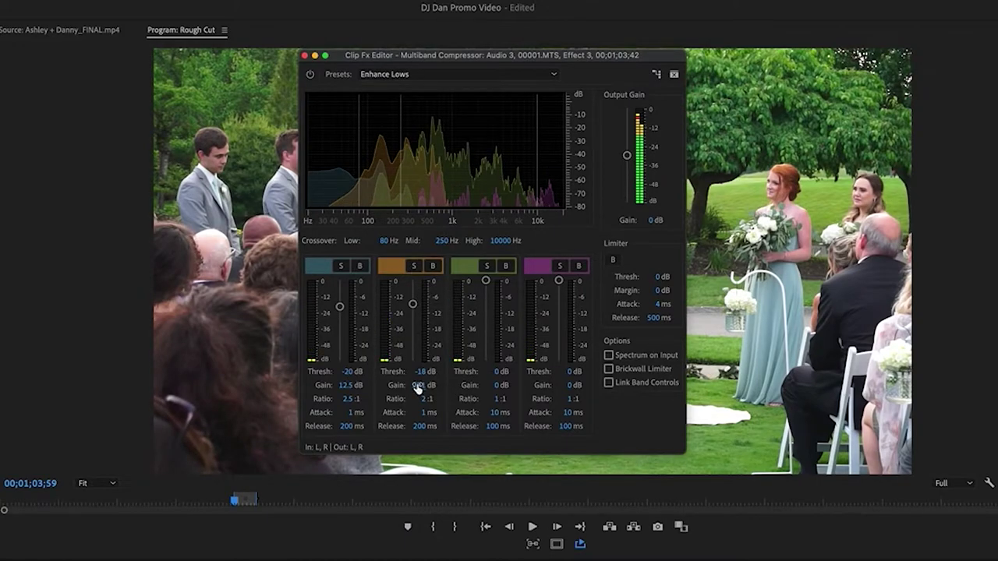
type("7")
left_click(344, 385)
type("7")
key("Return")
key("space")
- Adjust the third band's gain, settling on -2.9 dB
left_click_drag(495, 386, 599, 387)
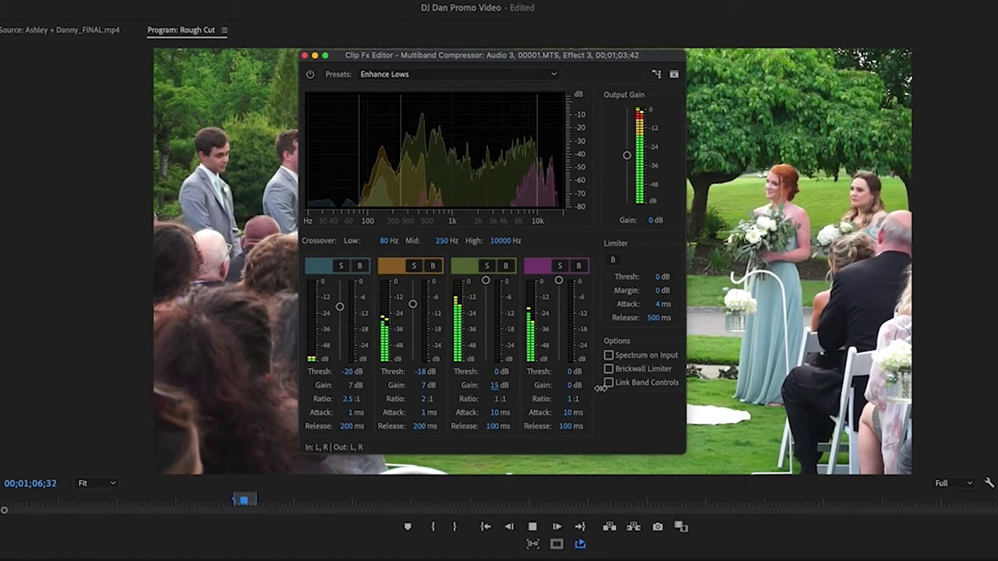
key("space")
left_click(494, 386)
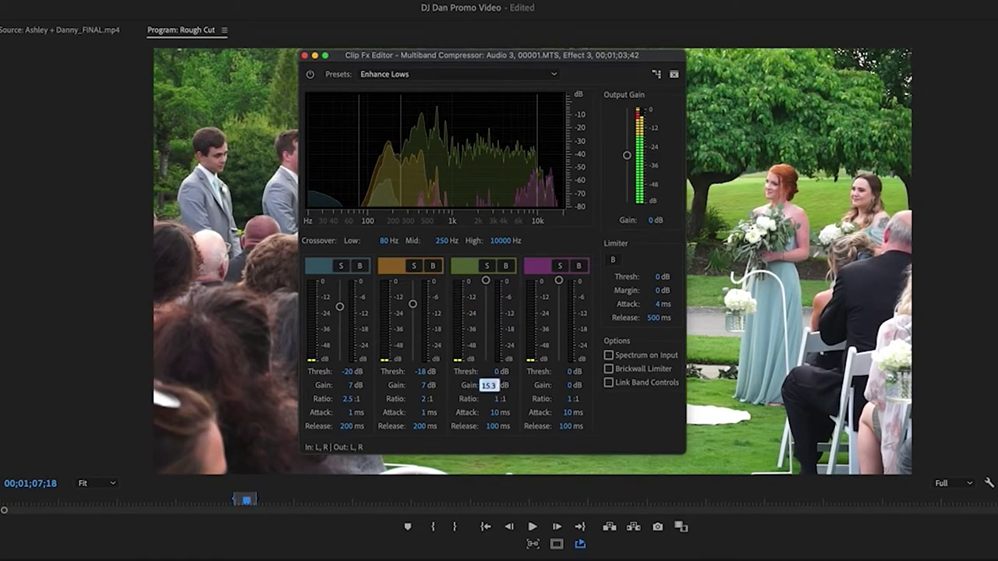
type("0")
key("Return")
left_click(496, 386)
type("-2.9")
key("Return")
- Lower the third band's gain further while listening, entering a new negative value
key("space")
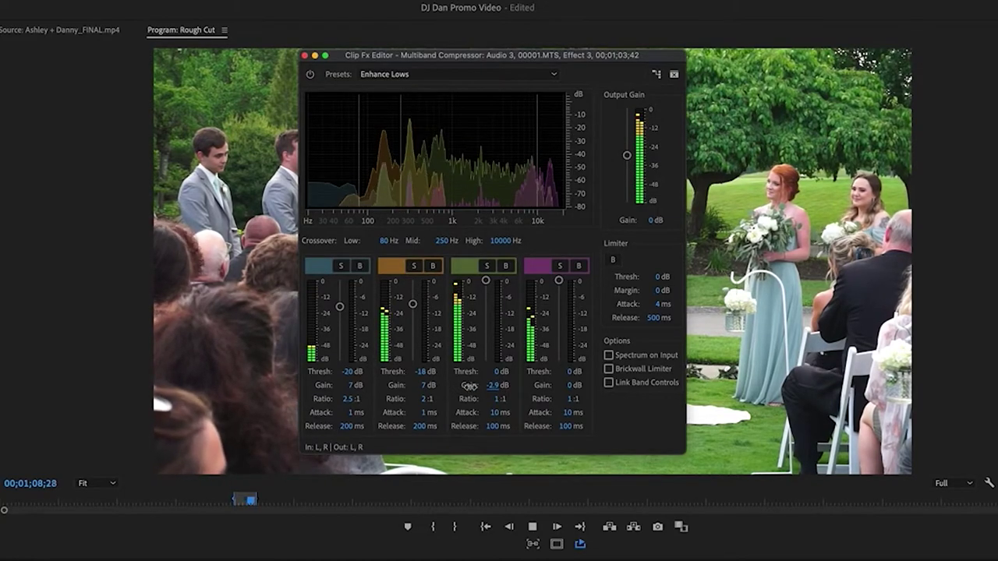
left_click_drag(469, 386, 446, 389)
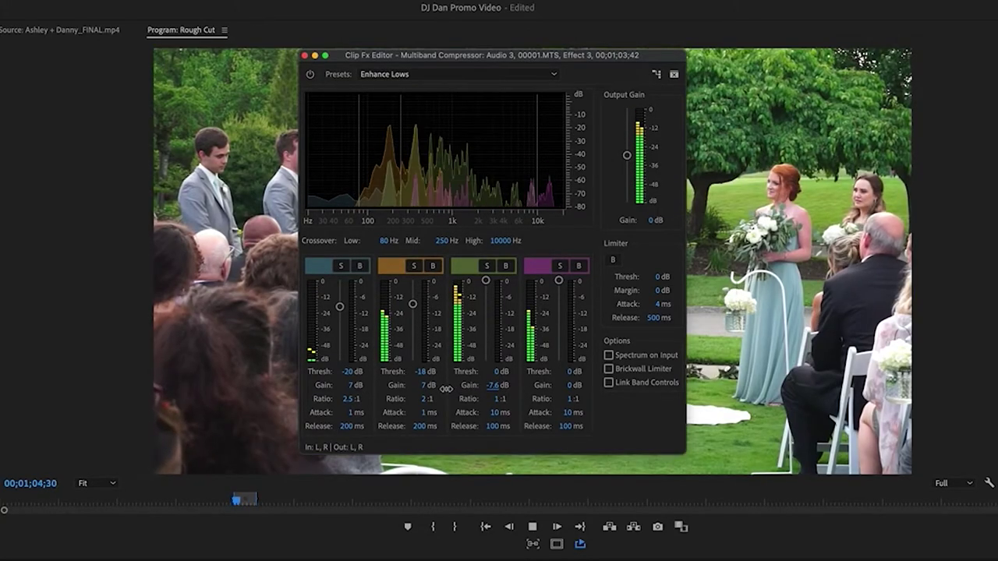
key("space")
left_click(491, 387)
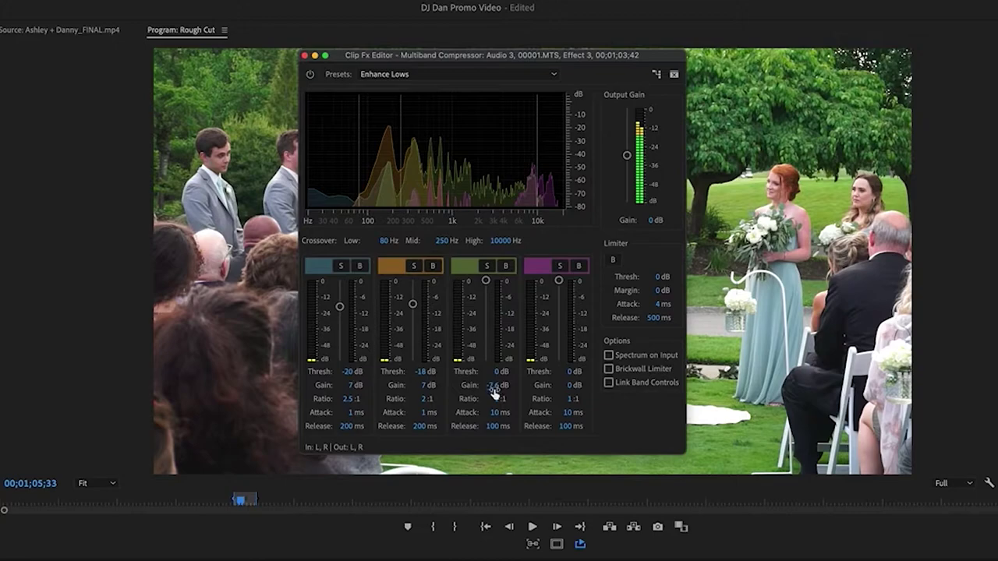
left_click(492, 387)
type("-1")
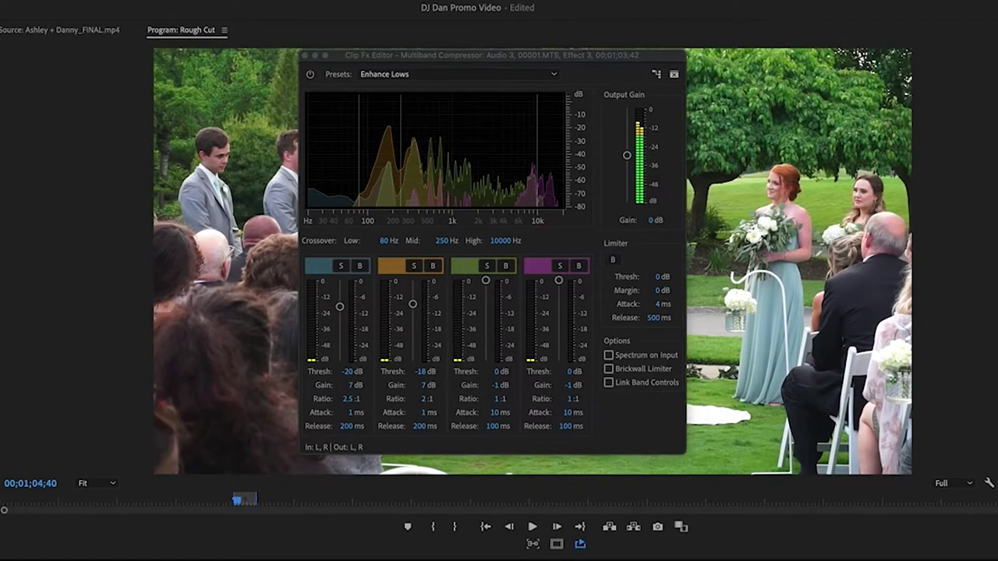
- Compare the compressor on and off, then move the Clip Fx Editor to reveal the video
left_click(310, 77)
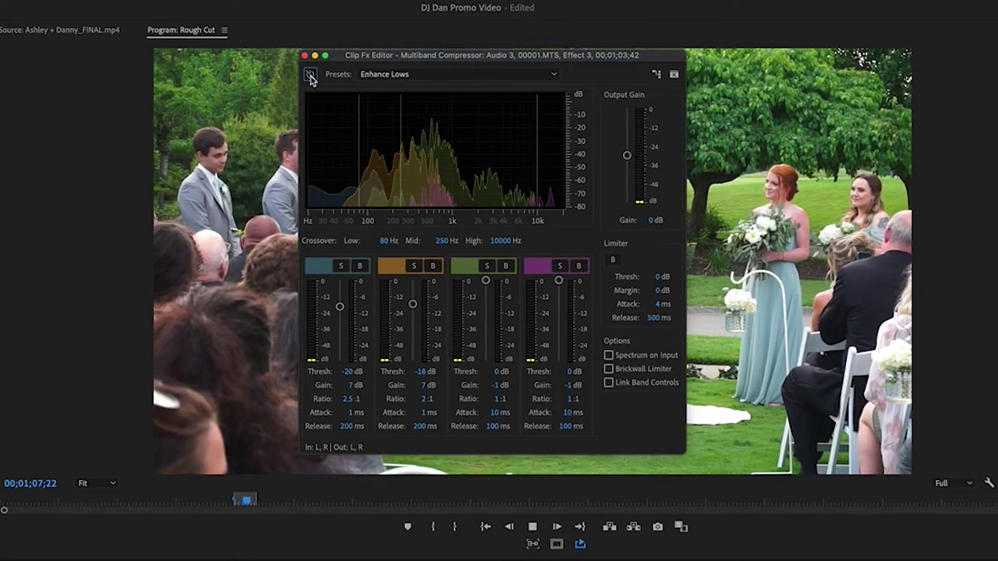
left_click(311, 75)
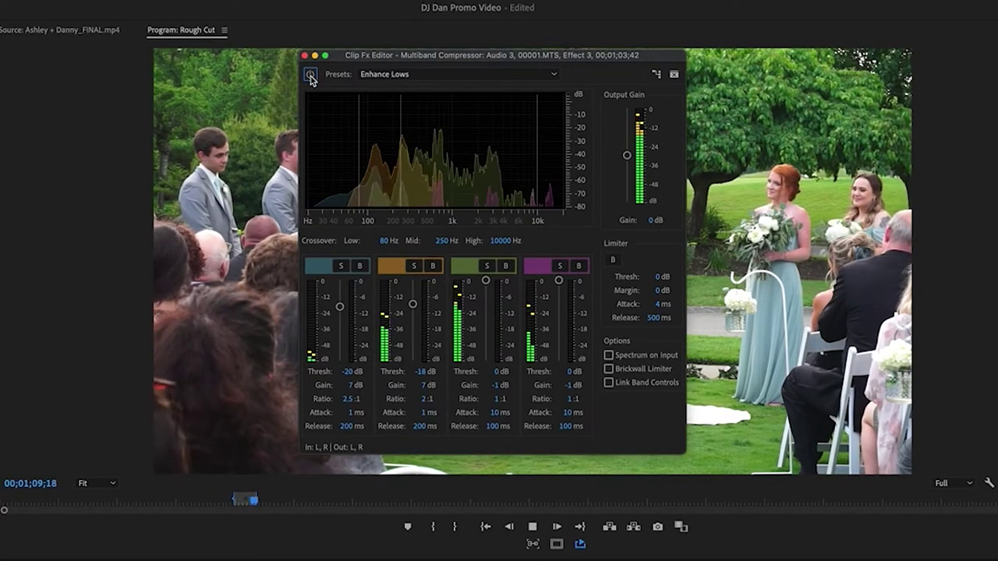
key("space")
left_click_drag(445, 61, 444, 73)
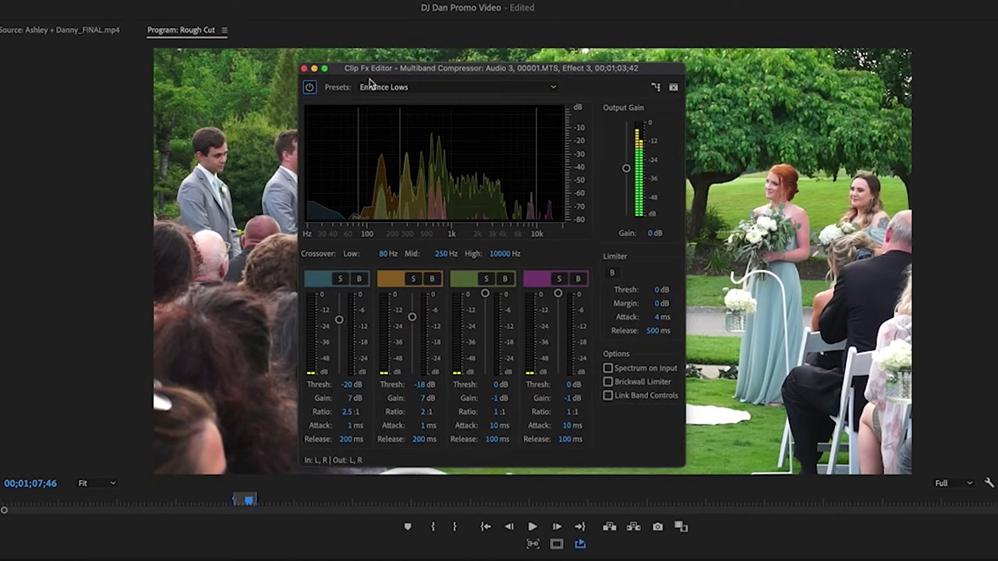
left_click_drag(380, 71, 326, 97)
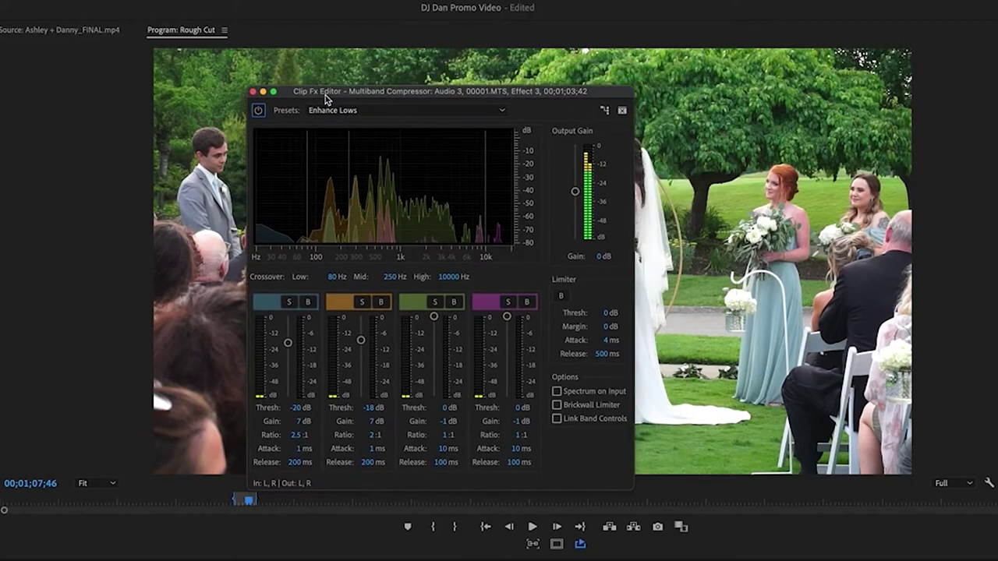
- Drag Parametric Equalizer from Filter and EQ onto the 00001.MTS audio clip
left_click(252, 92)
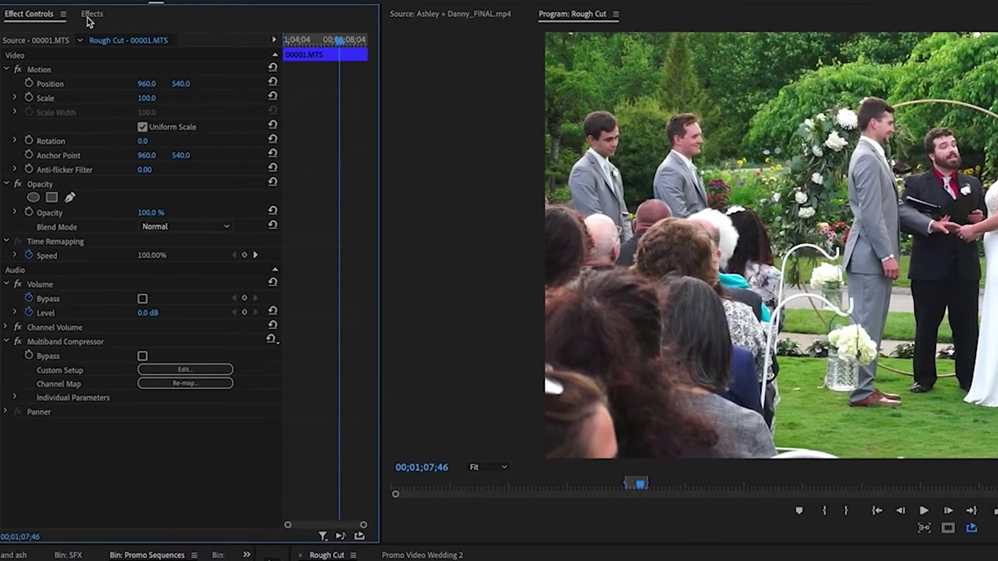
left_click(90, 14)
double_click(68, 121)
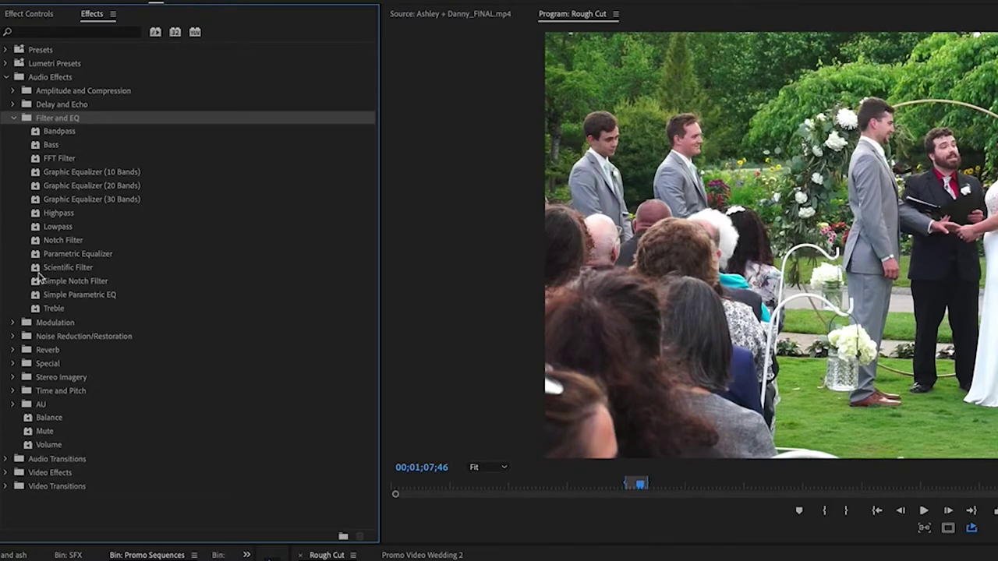
left_click_drag(99, 258, 487, 414)
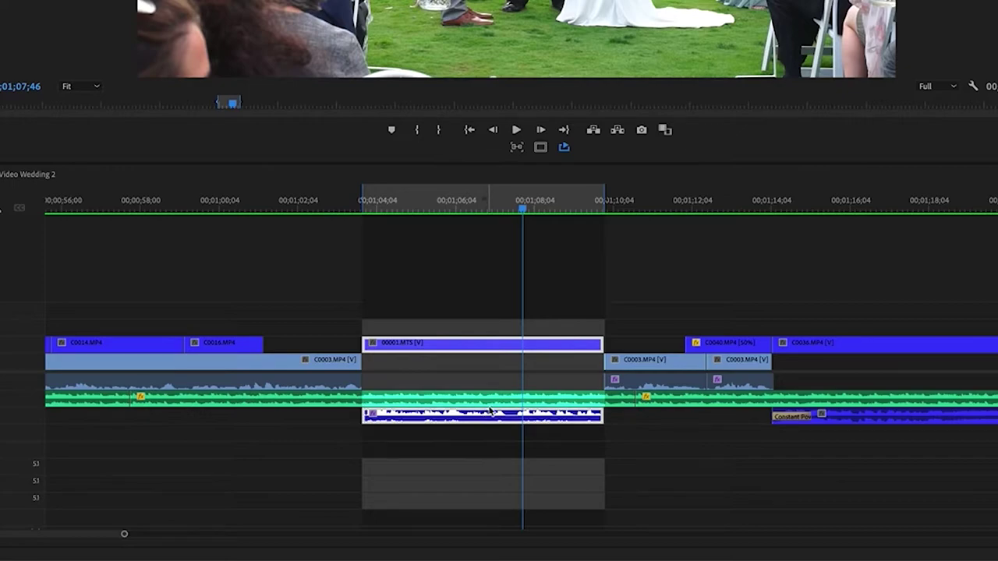
left_click(466, 204)
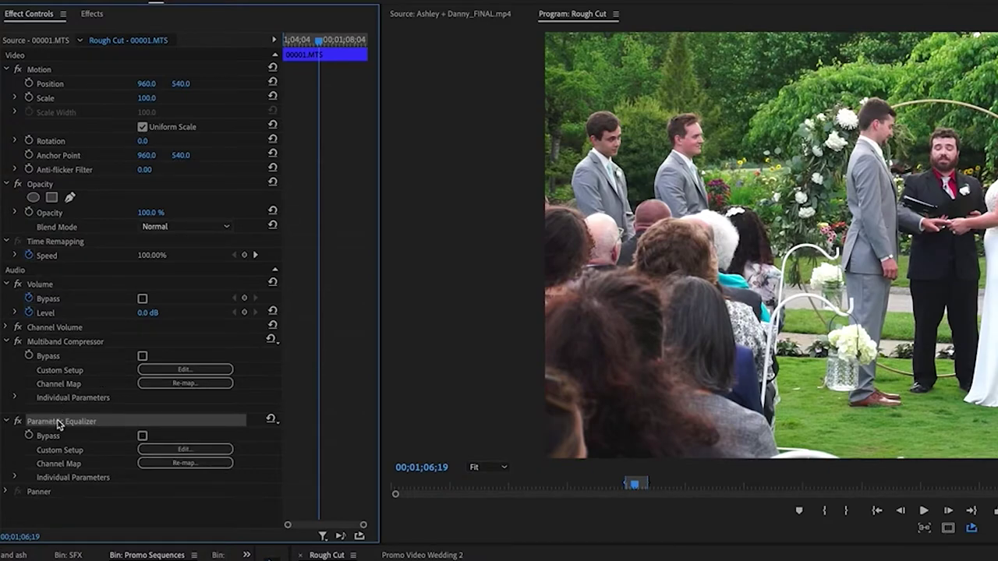
- Open the Parametric Equalizer editor on the Default preset and boost bands 1–4 experimentally
left_click(184, 449)
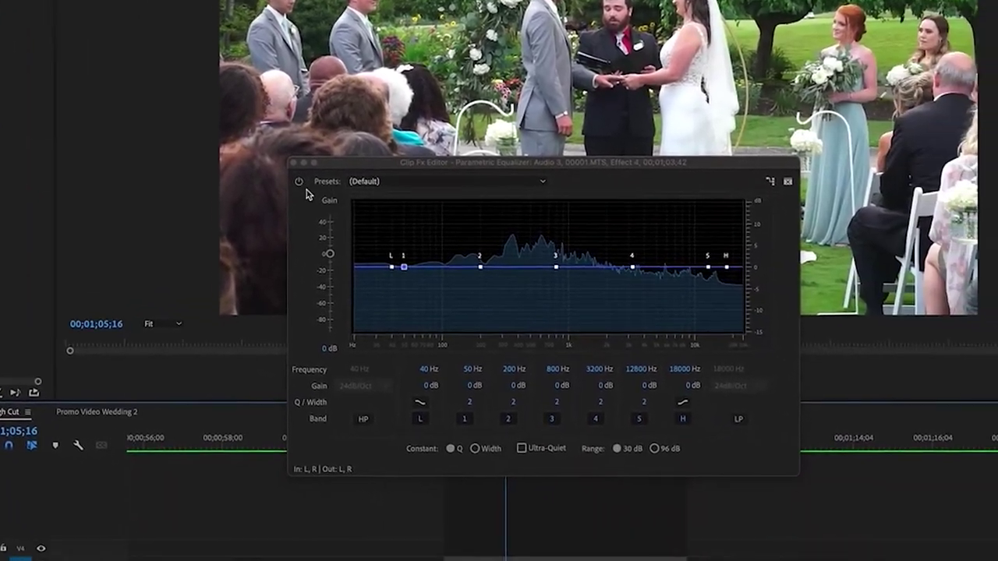
left_click(656, 299)
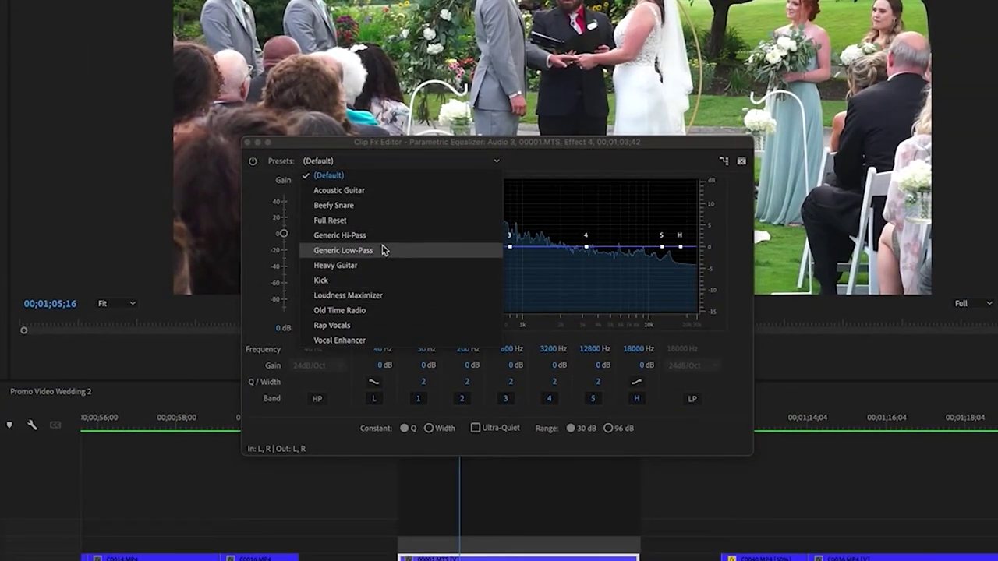
left_click(363, 162)
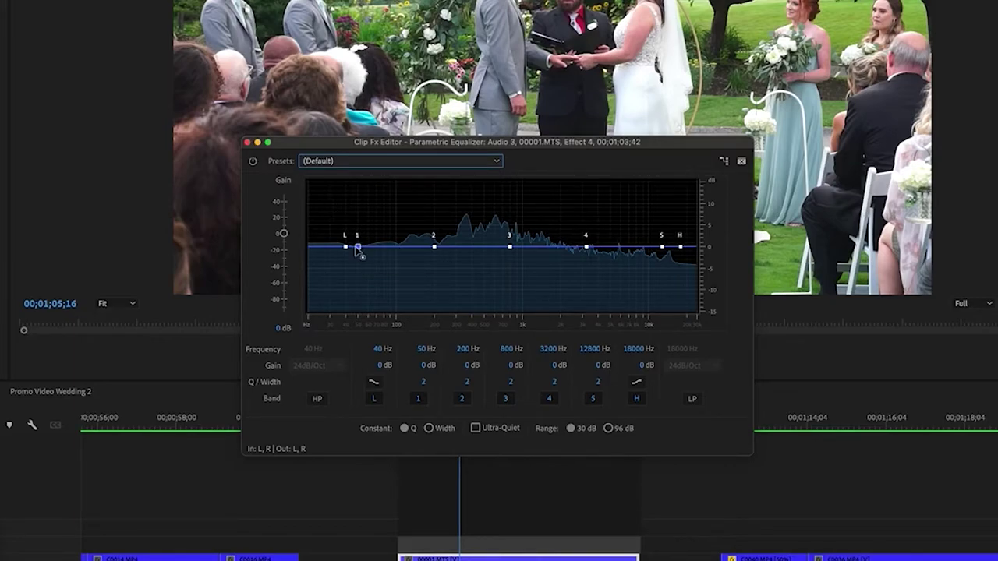
left_click_drag(358, 250, 372, 196)
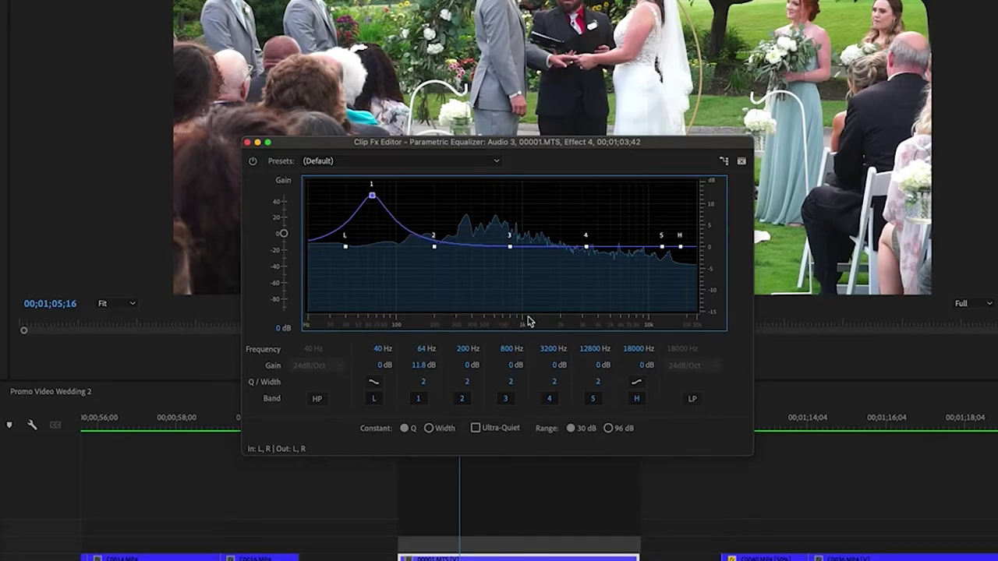
left_click_drag(434, 246, 440, 184)
left_click_drag(511, 247, 523, 182)
mouse_move(587, 247)
left_mouse_down()
mouse_move(598, 182)
mouse_move(592, 254)
left_mouse_up()
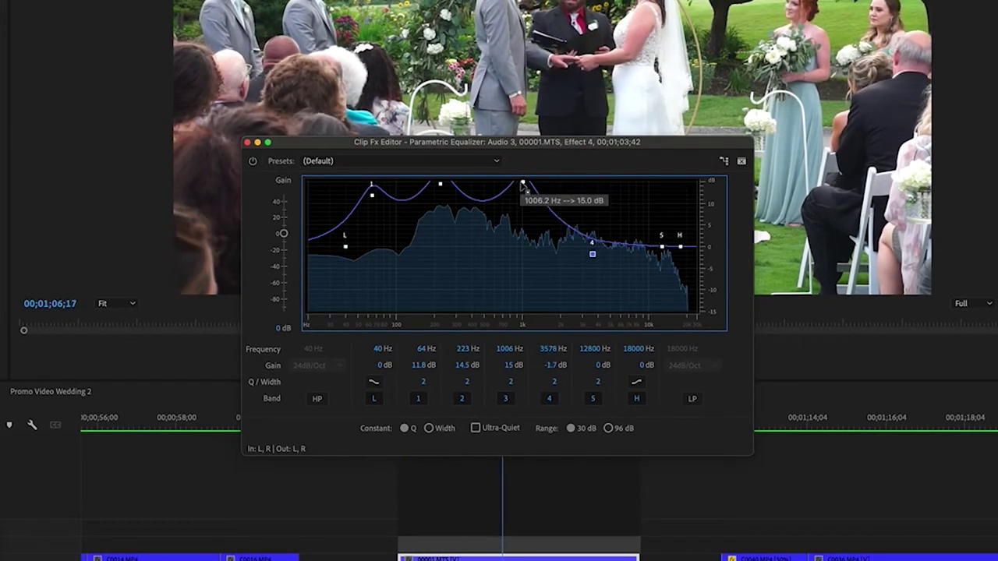
left_click_drag(522, 182, 523, 207)
- Cut EQ bands 1–5 and the high shelf to -15 dB
left_click_drag(524, 257, 523, 266)
left_click_drag(440, 183, 432, 262)
left_click_drag(371, 195, 369, 311)
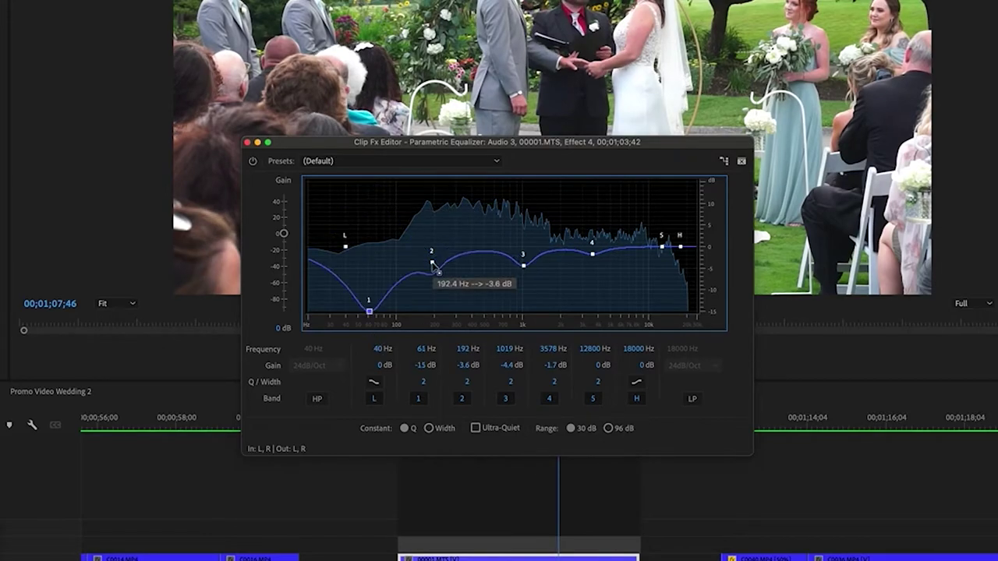
left_click_drag(432, 262, 442, 311)
left_click_drag(523, 265, 530, 311)
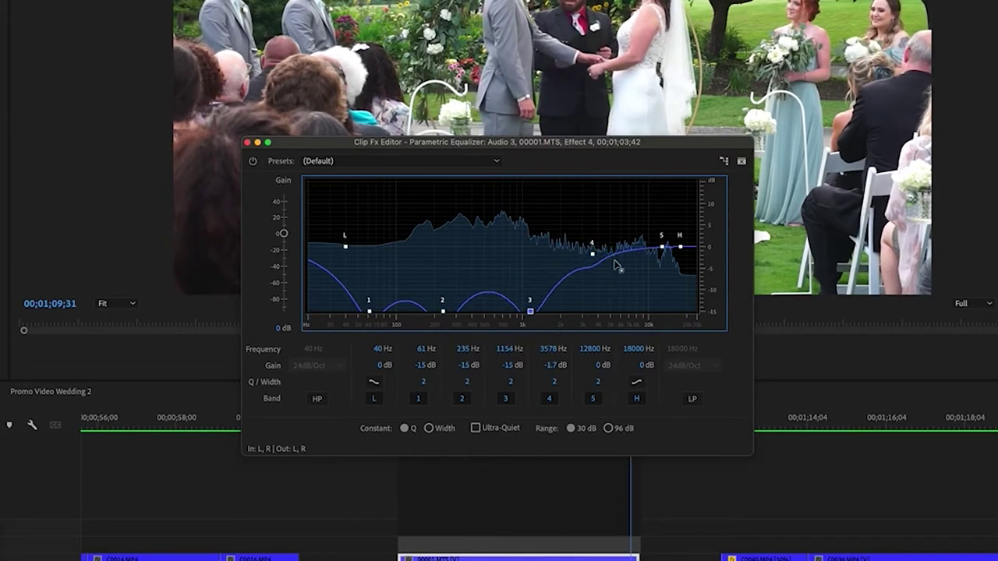
left_click_drag(599, 261, 597, 312)
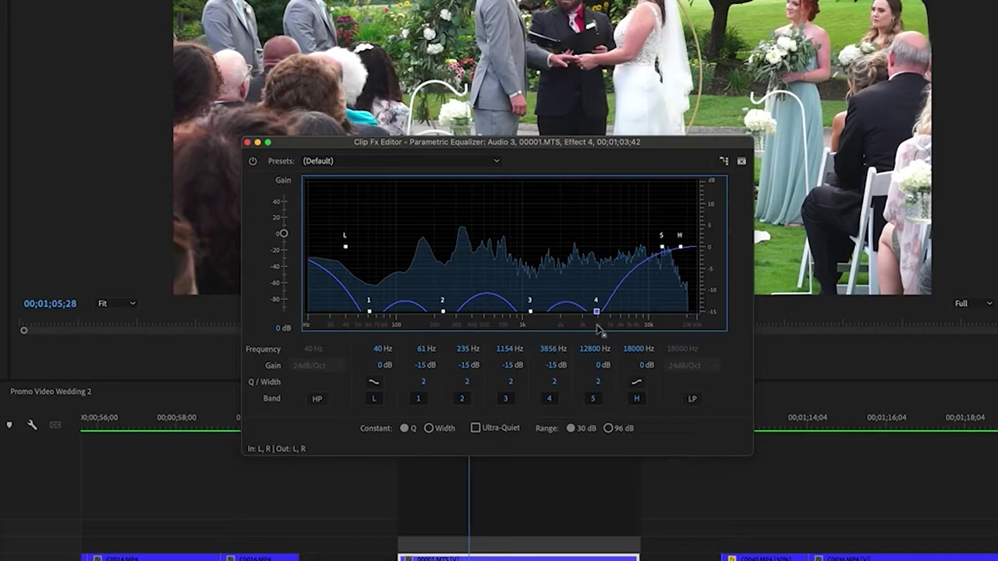
left_click_drag(661, 246, 661, 311)
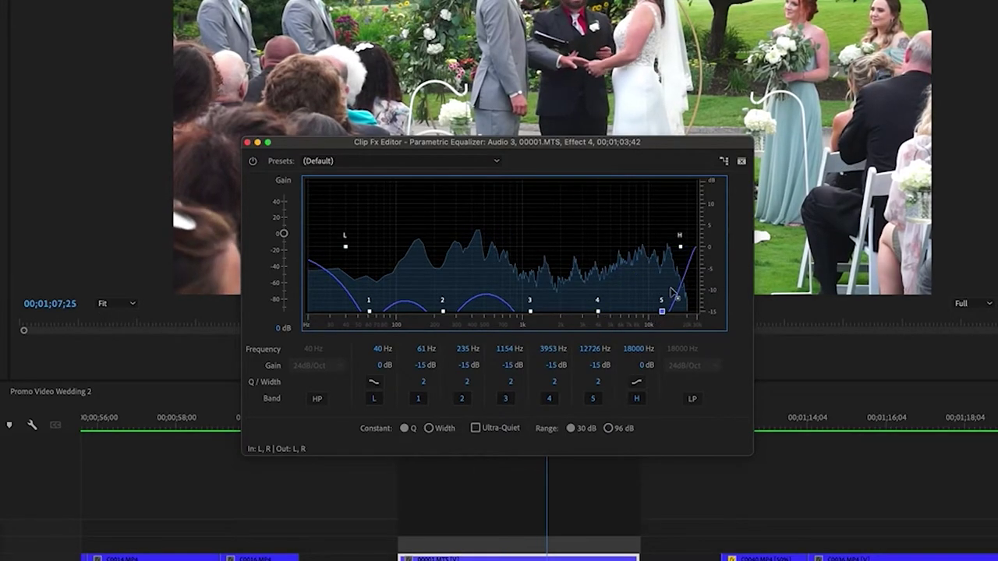
left_click_drag(681, 248, 688, 311)
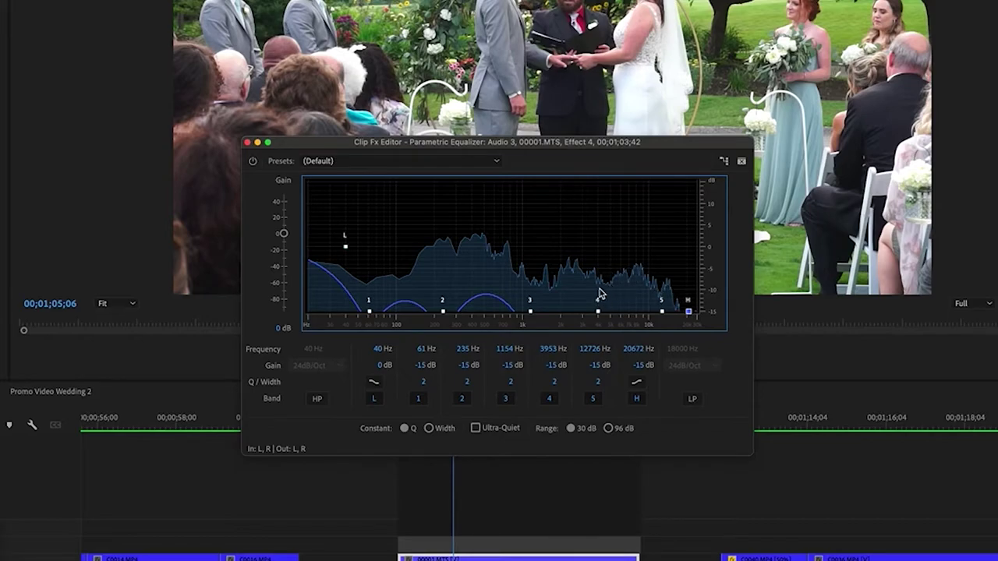
- Try the Acoustic Guitar EQ preset, then return to Default
left_click(376, 160)
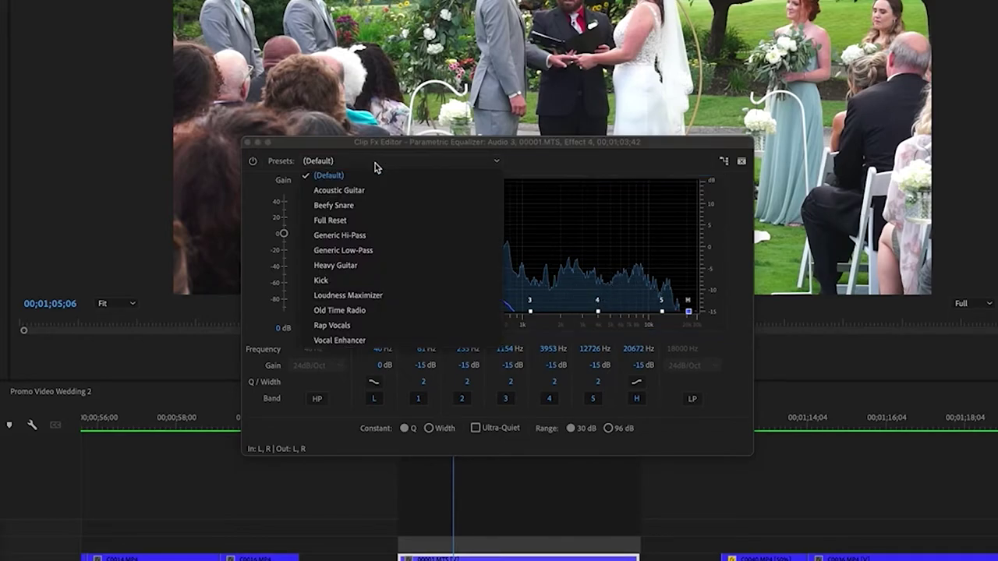
left_click(337, 178)
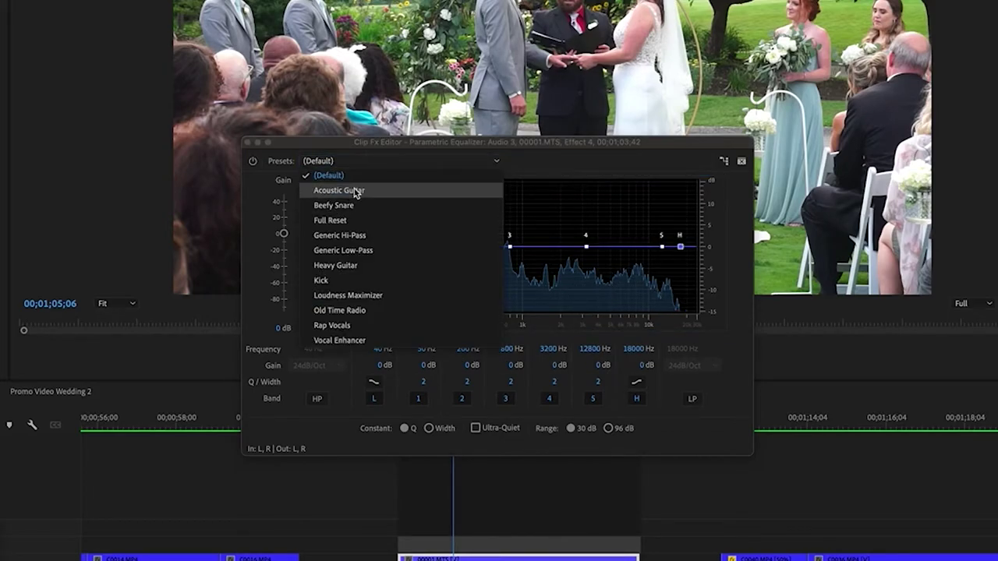
left_click(351, 190)
left_click(343, 162)
left_click(343, 178)
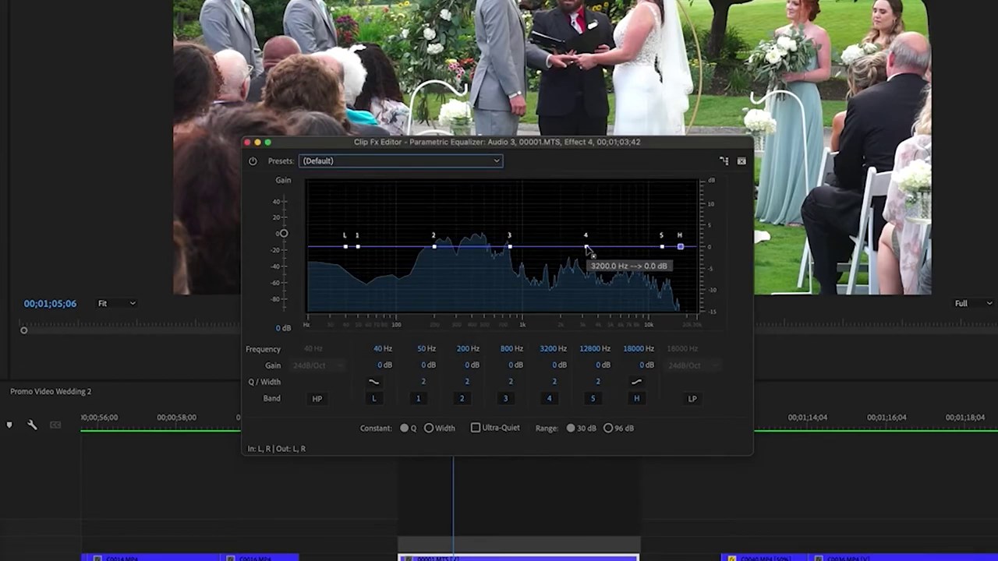
- Cut bands 4 and 5 around 3.2 and 11 kHz and rework bands 2 and 3
left_click_drag(585, 247, 589, 287)
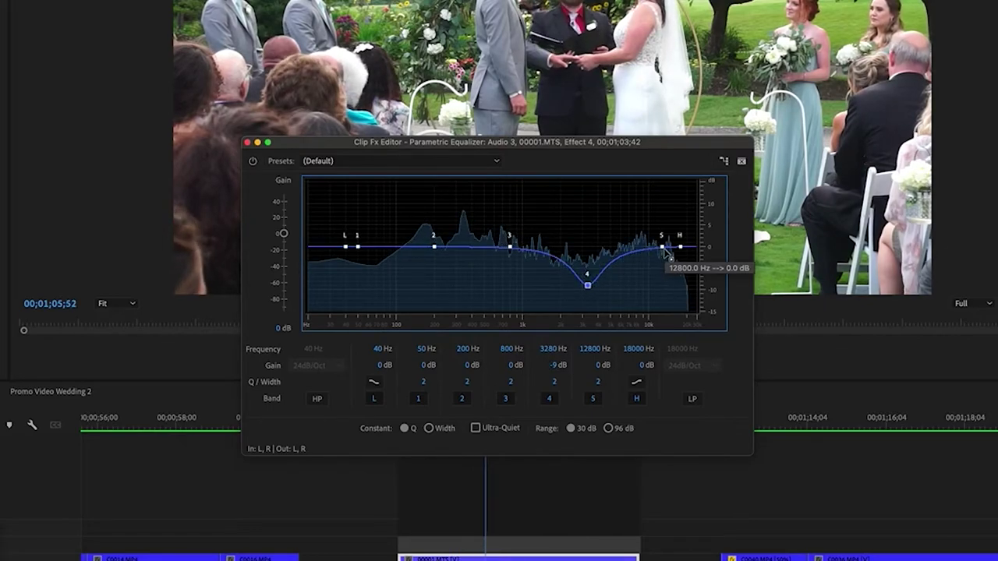
left_click_drag(661, 247, 649, 279)
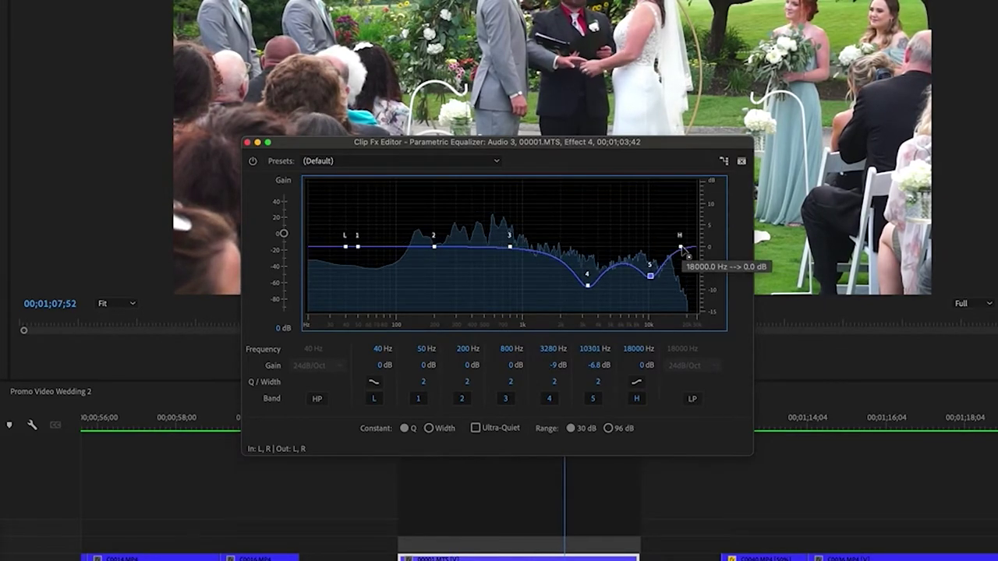
left_click_drag(509, 249, 517, 220)
left_click_drag(593, 293, 594, 301)
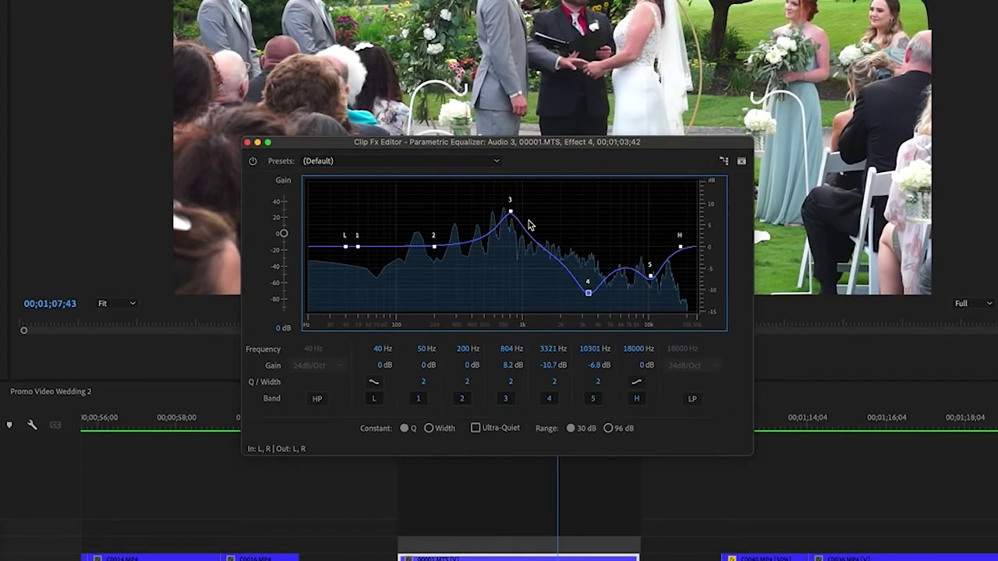
left_click_drag(511, 212, 517, 229)
left_click_drag(434, 250, 425, 246)
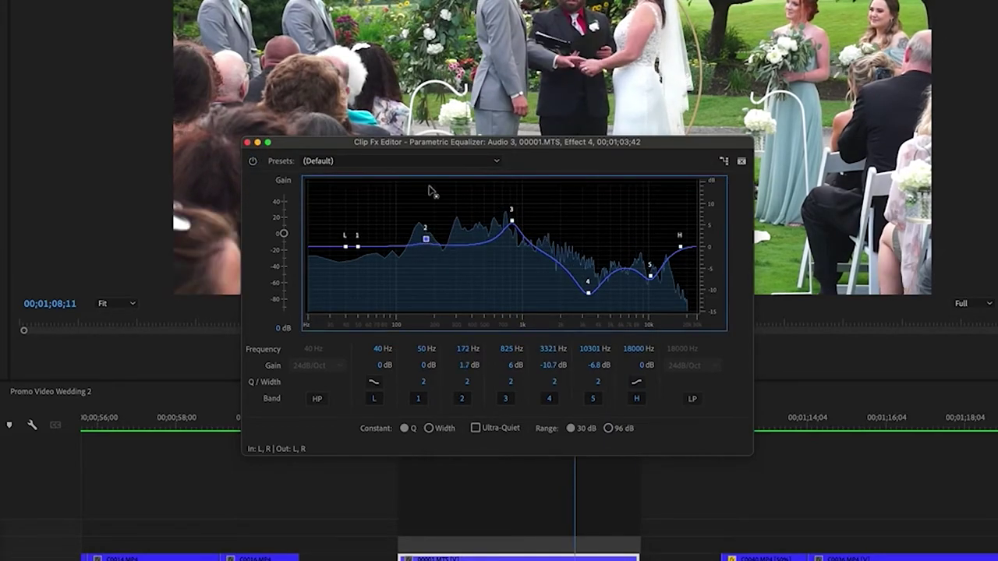
left_click_drag(430, 191, 424, 299)
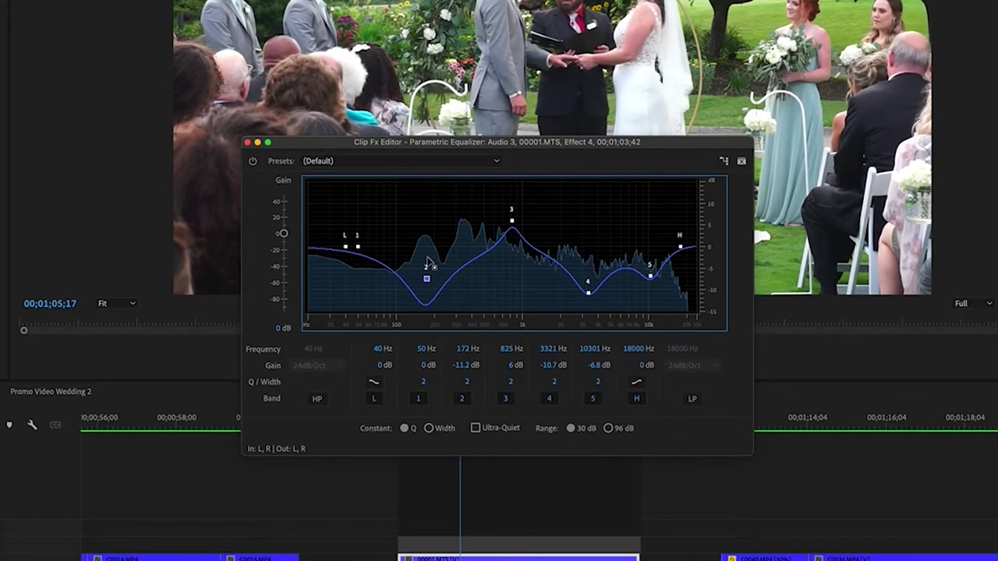
left_click_drag(427, 260, 428, 229)
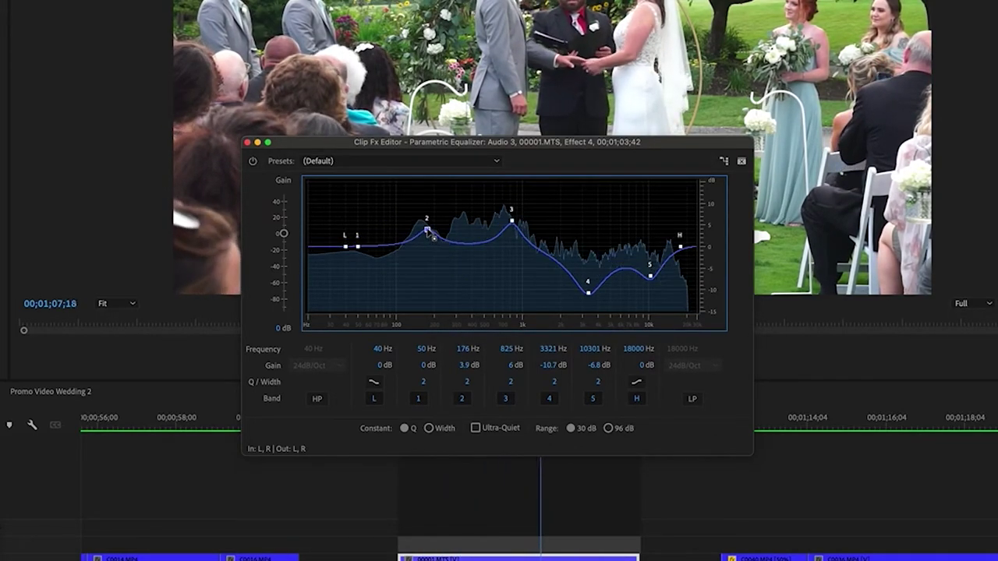
- Refine the curve, lowering band 5 to about -8.1 dB and raising band 2 near 195 Hz
mouse_move(589, 291)
left_mouse_down()
mouse_move(590, 182)
mouse_move(586, 292)
left_mouse_up()
left_click_drag(649, 276, 649, 281)
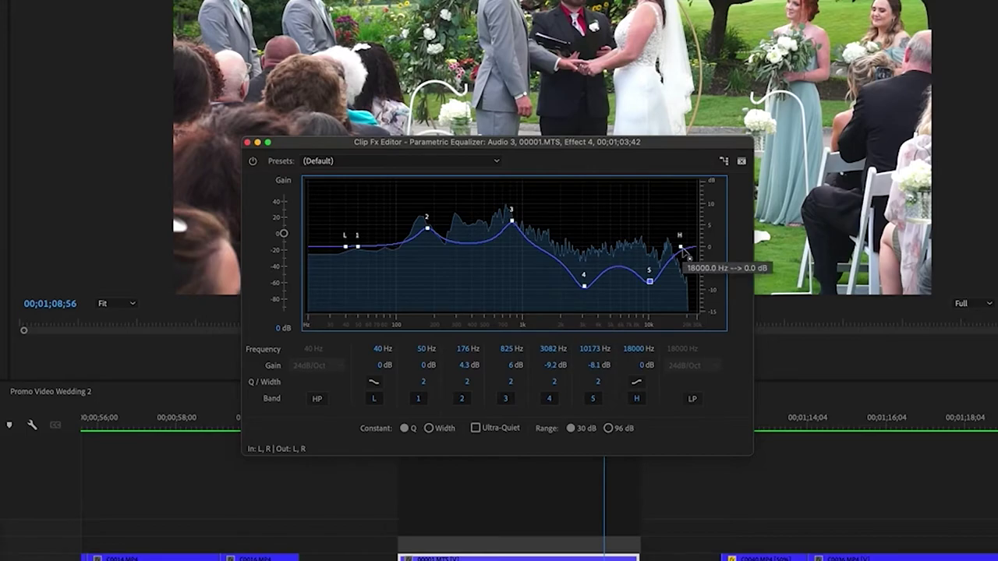
left_click_drag(681, 246, 687, 304)
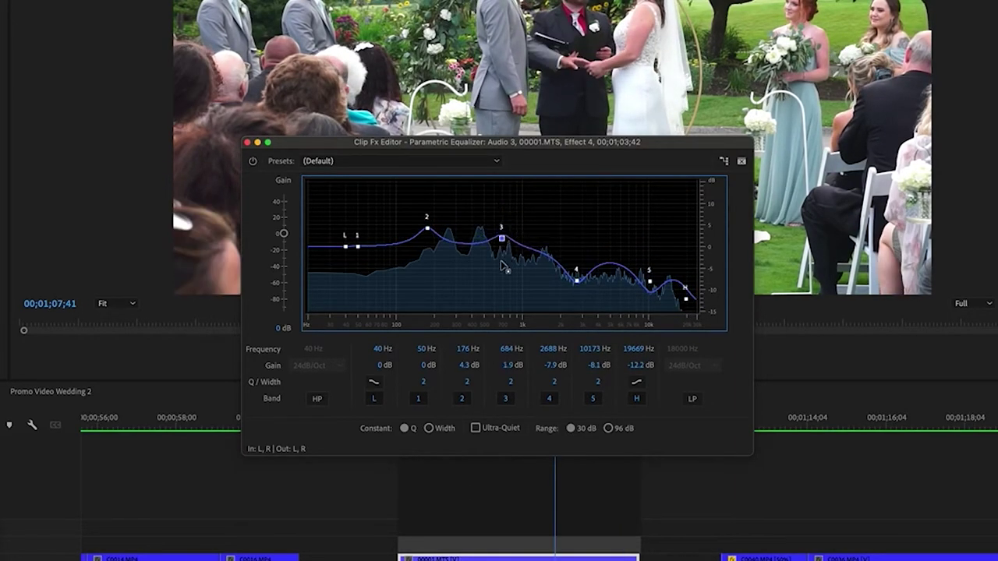
left_click_drag(501, 262, 503, 271)
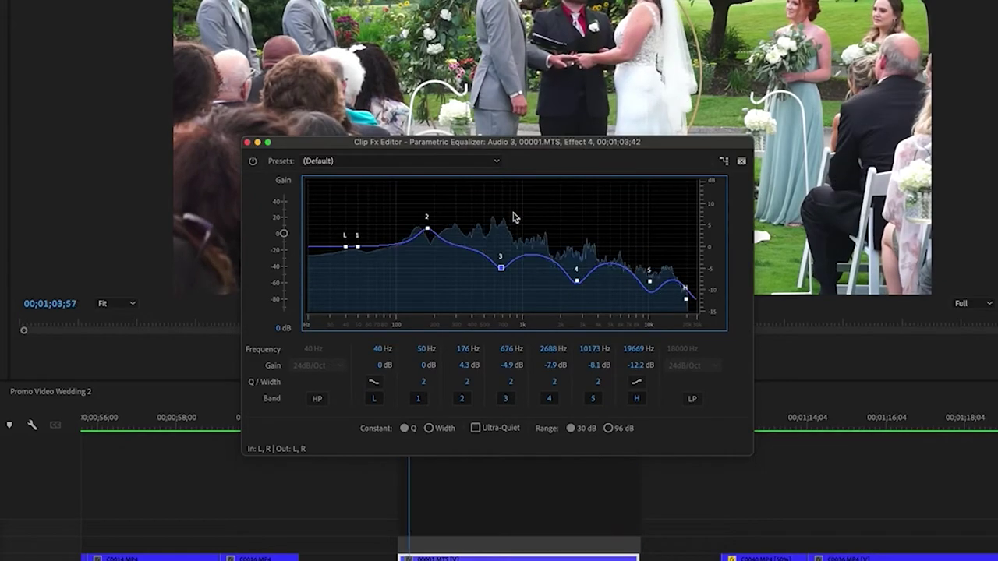
mouse_move(505, 277)
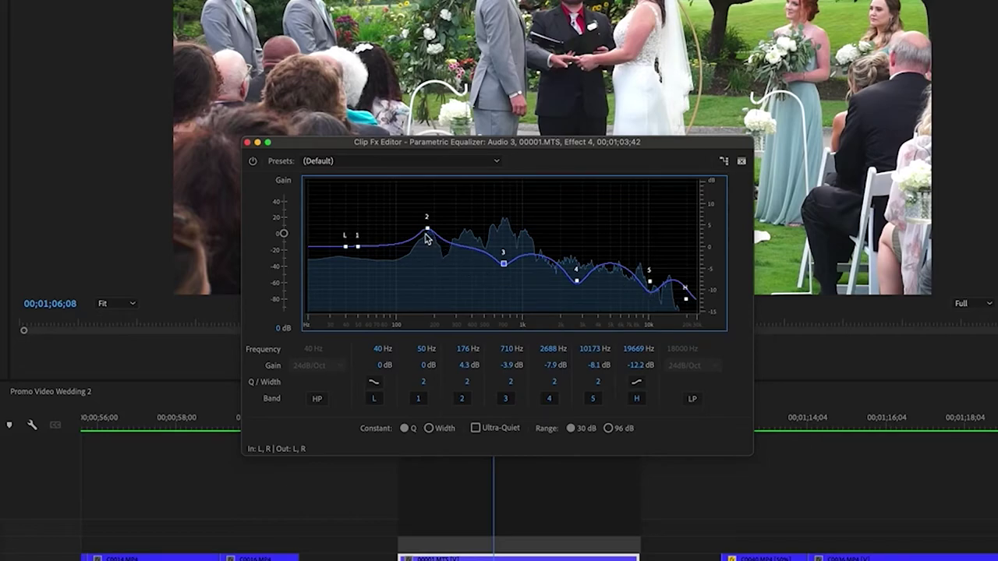
left_click_drag(425, 234, 422, 210)
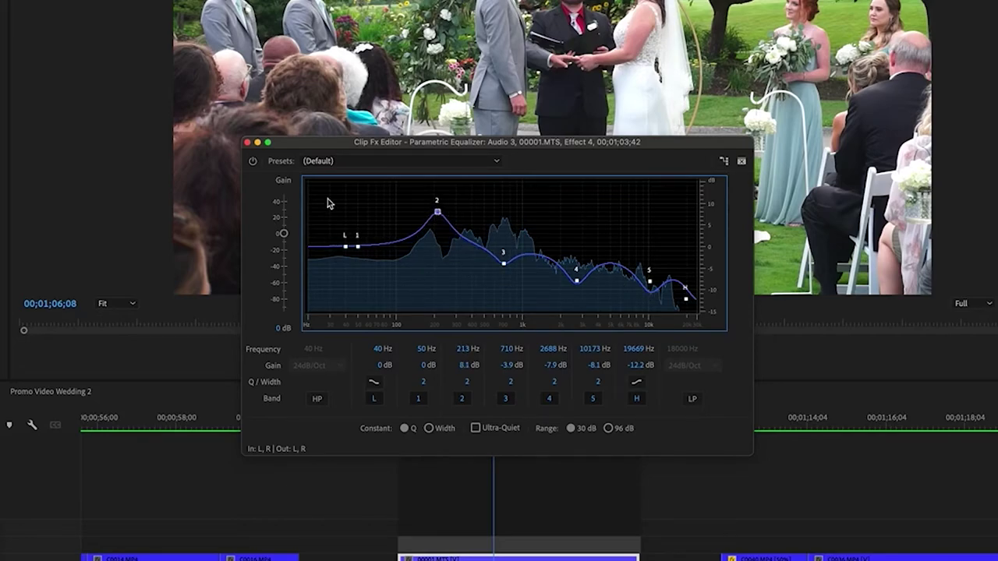
- Replay the vows with the equalizer switched back on after comparing
left_click_drag(491, 471, 420, 460)
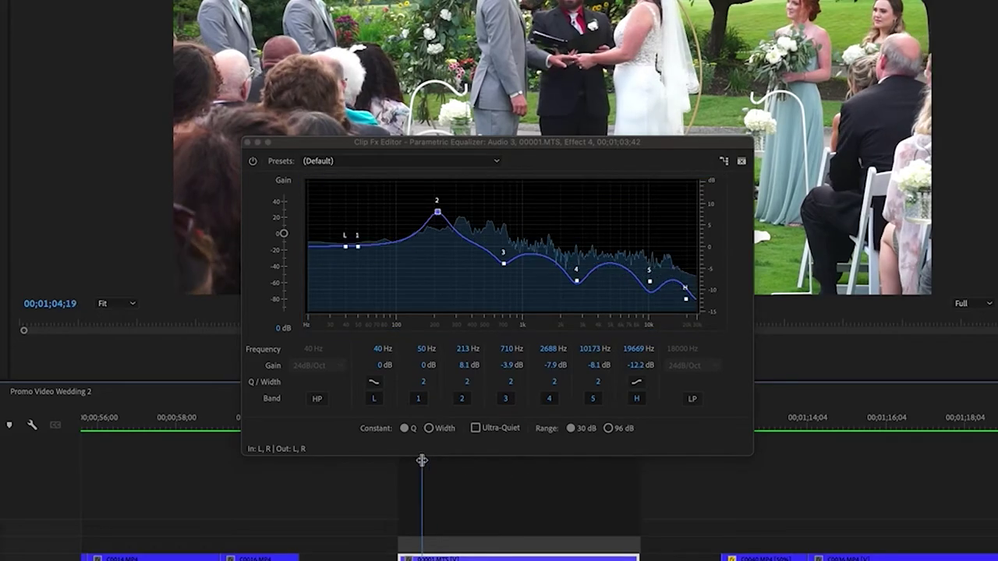
left_click(254, 161)
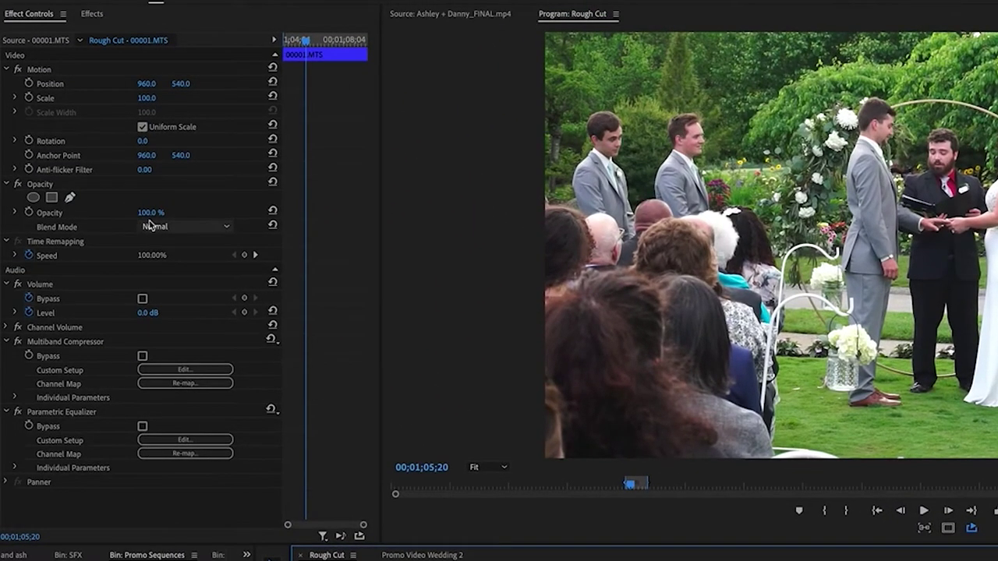
left_click(95, 15)
- Apply the DeReverb effect from Noise Reduction/Restoration to the 00001.MTS ceremony audio clip
scroll(69, 351, "down", 3)
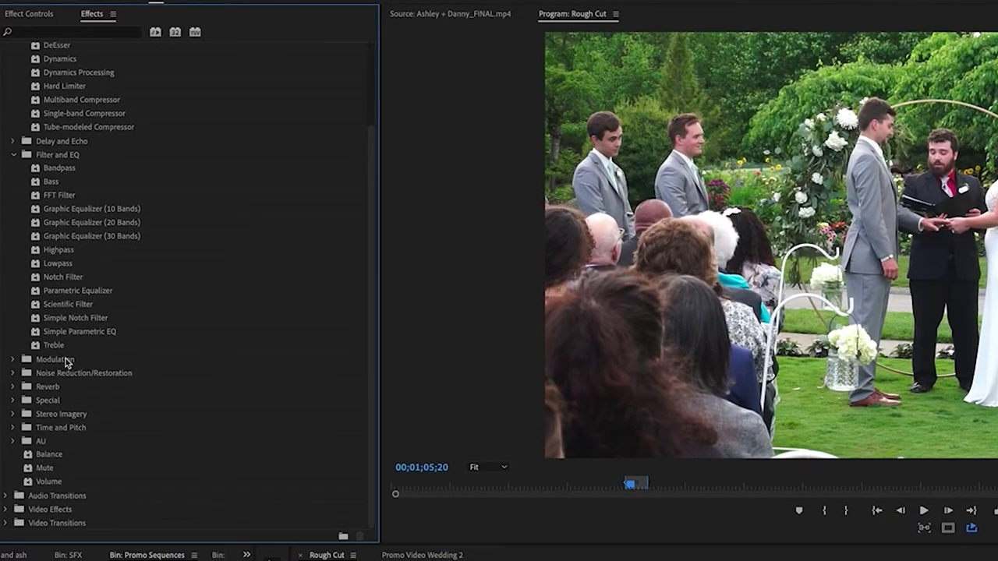
double_click(77, 374)
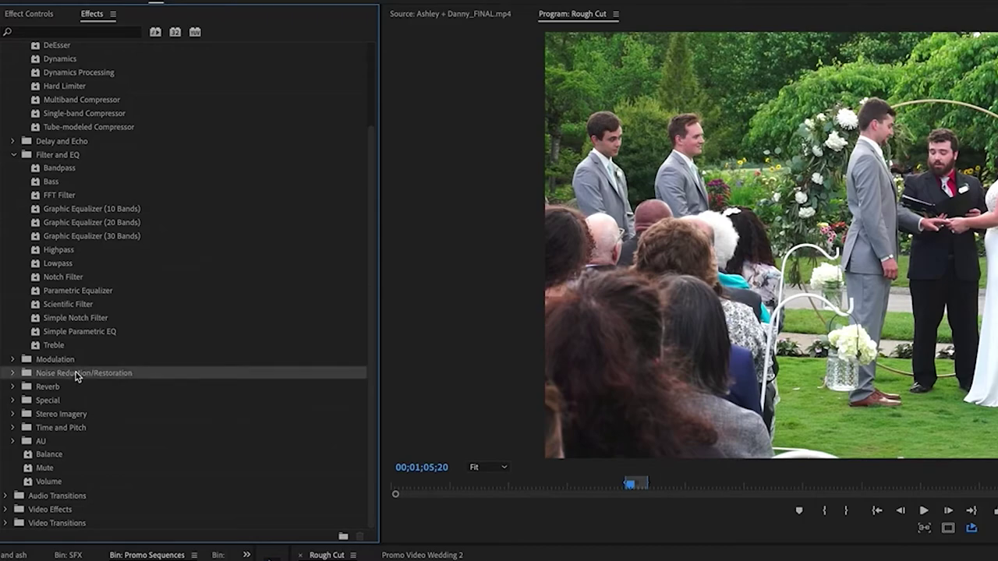
left_click(56, 426)
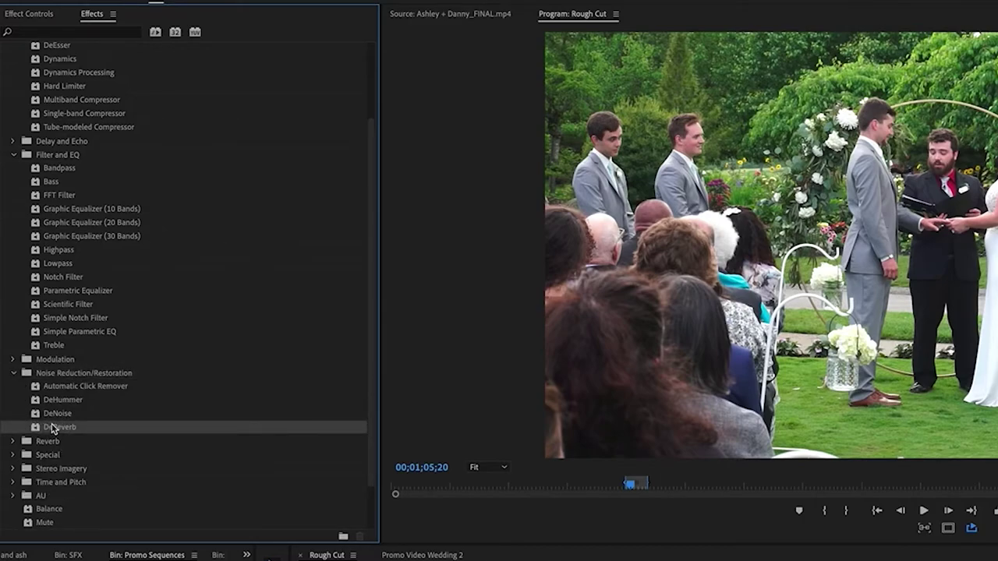
left_click_drag(48, 431, 848, 560)
left_click_drag(437, 423, 435, 423)
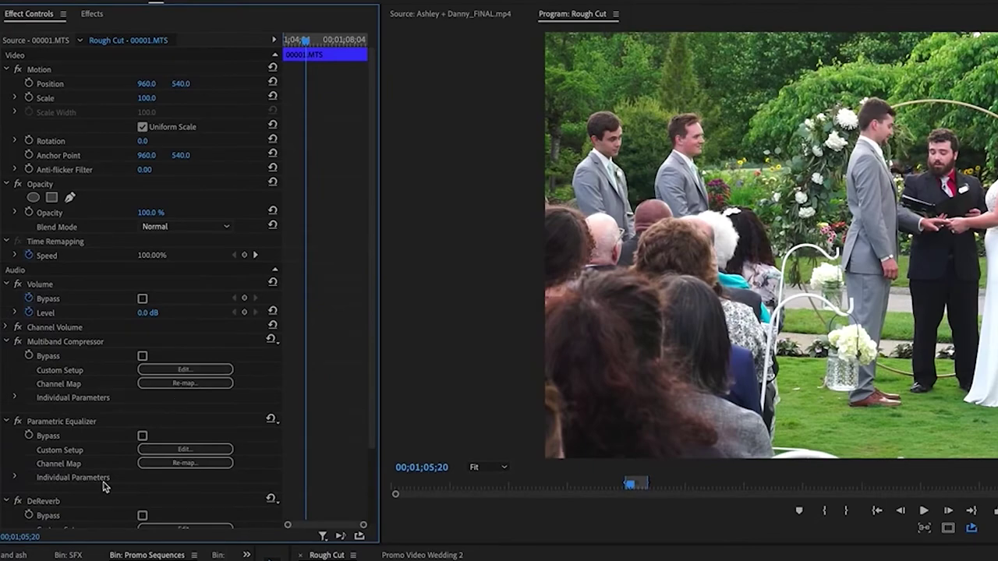
- Open the DeReverb Custom Setup editor and bring up its preset list
scroll(88, 455, "down", 3)
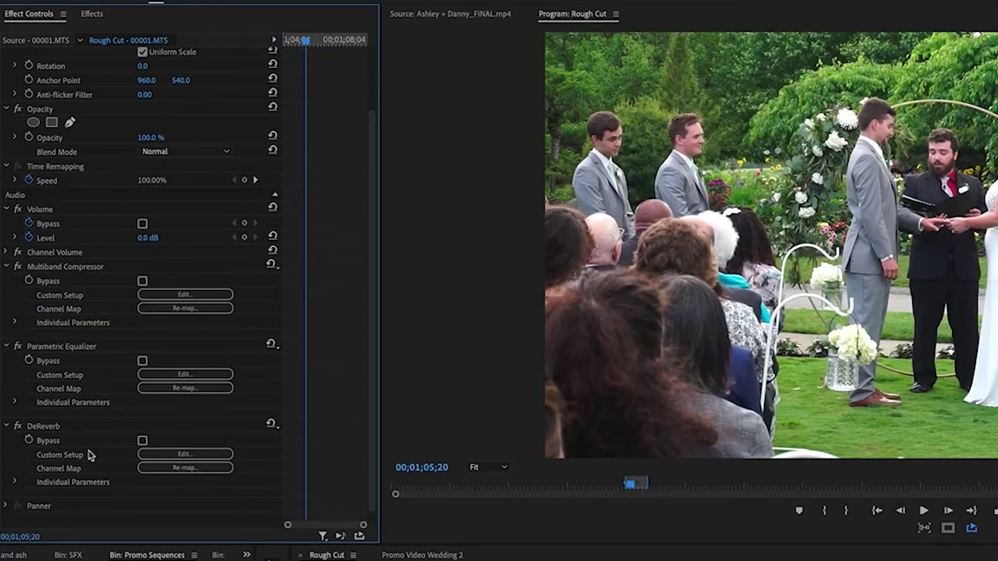
left_click(173, 455)
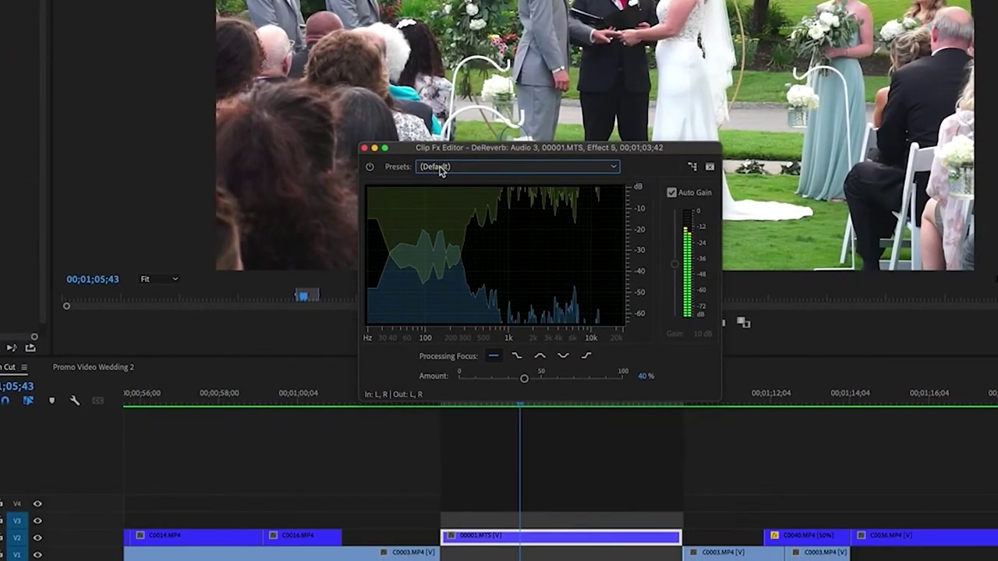
left_click(440, 169)
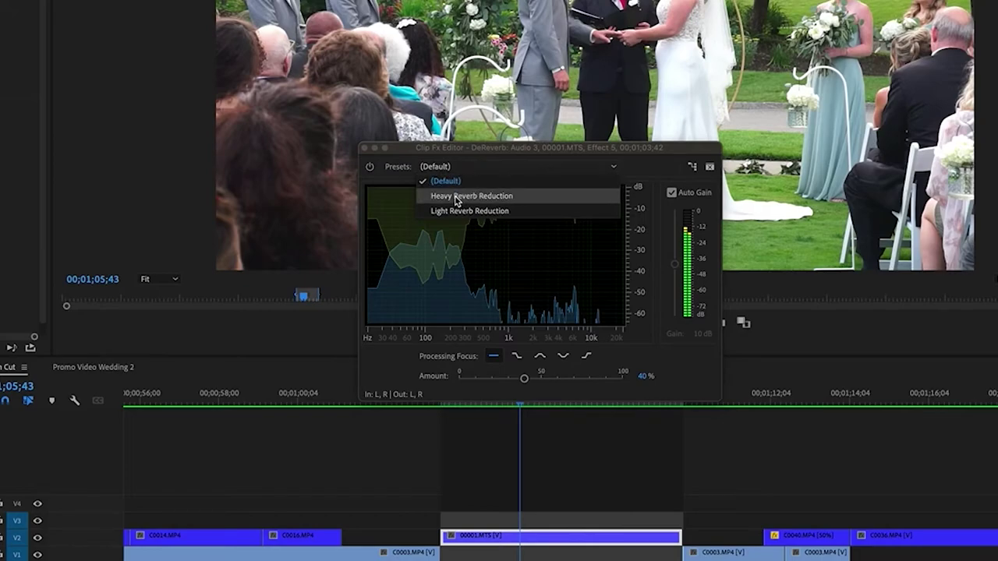
- Try the Heavy Reverb Reduction preset, then settle on Light Reverb Reduction
left_click(456, 196)
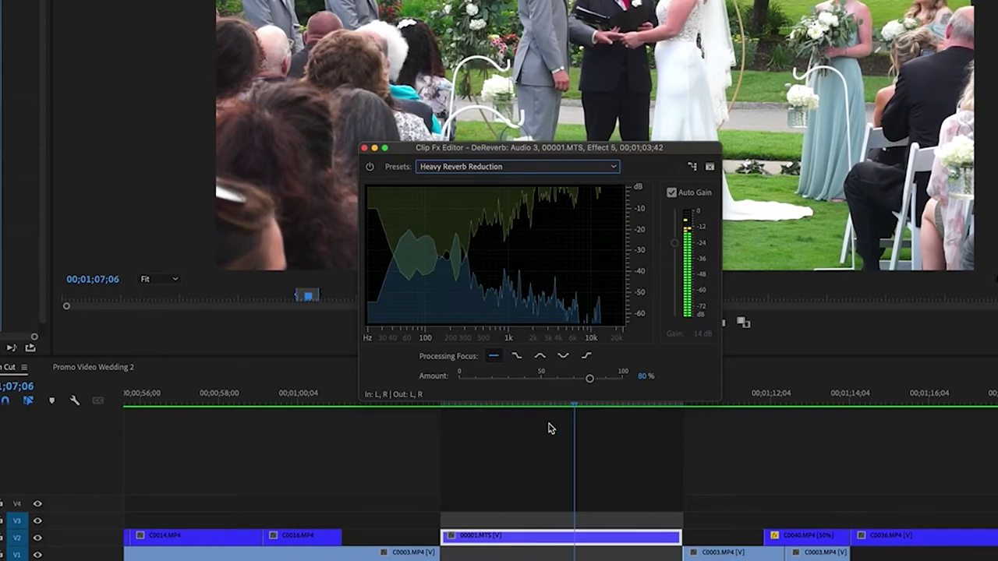
left_click(460, 166)
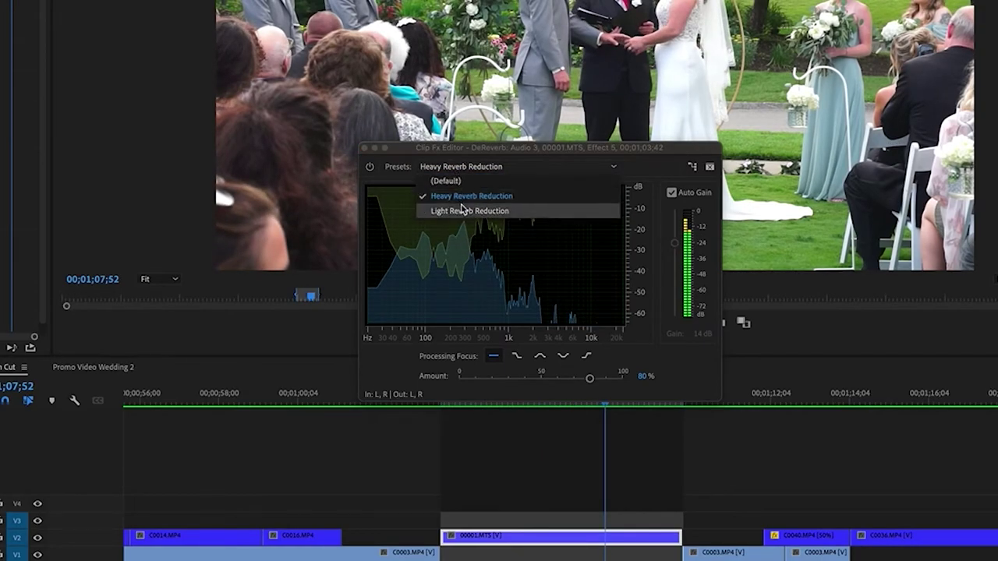
left_click(463, 210)
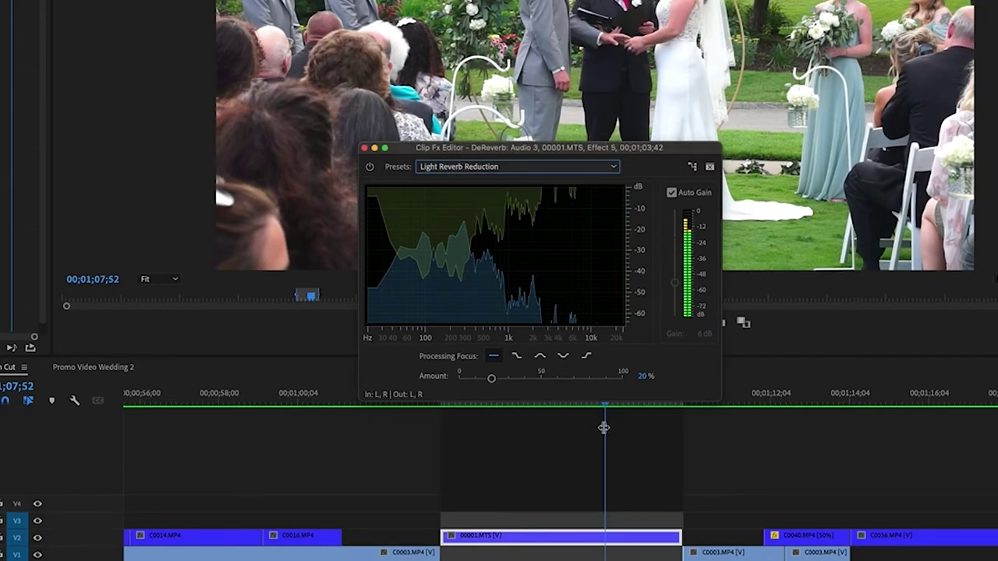
- Play the clip from near its start, comparing DeReverb against bypass
left_click_drag(604, 427, 467, 427)
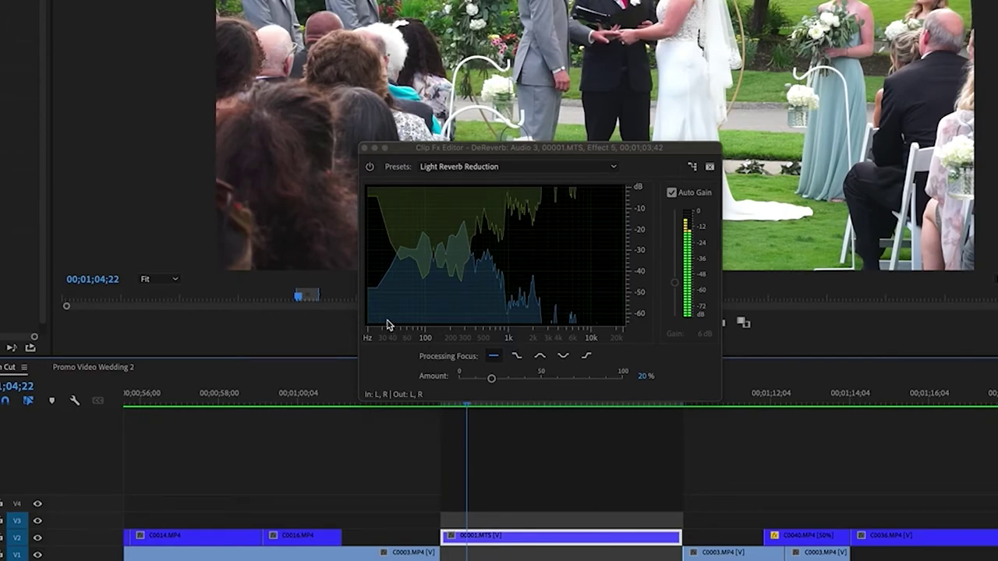
key("space")
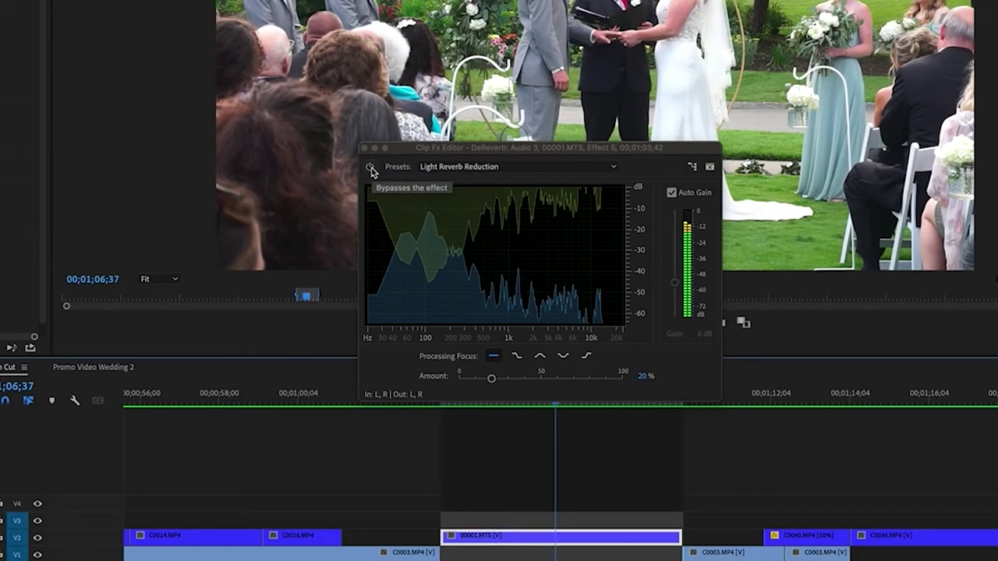
left_click(371, 168)
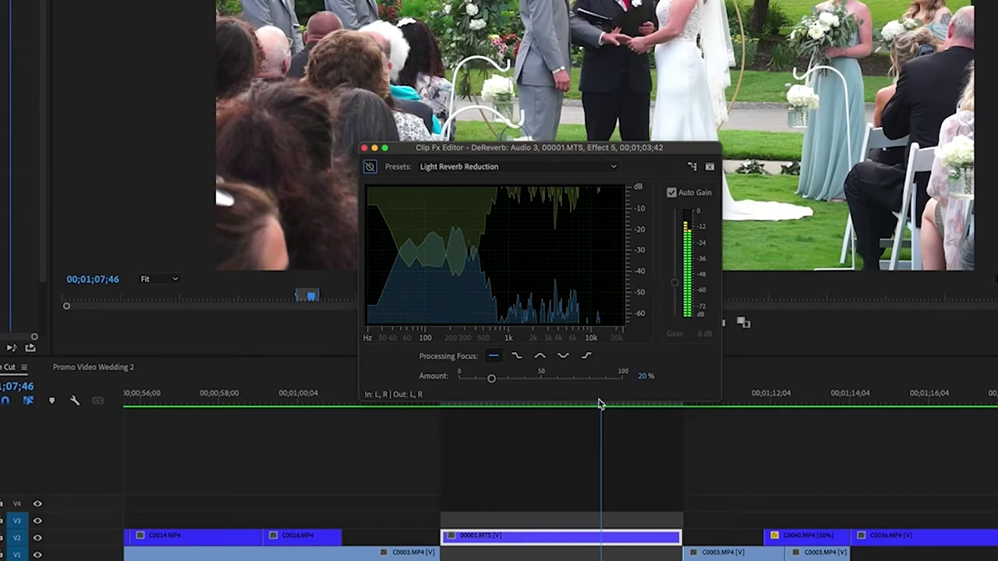
left_click_drag(480, 147, 448, 94)
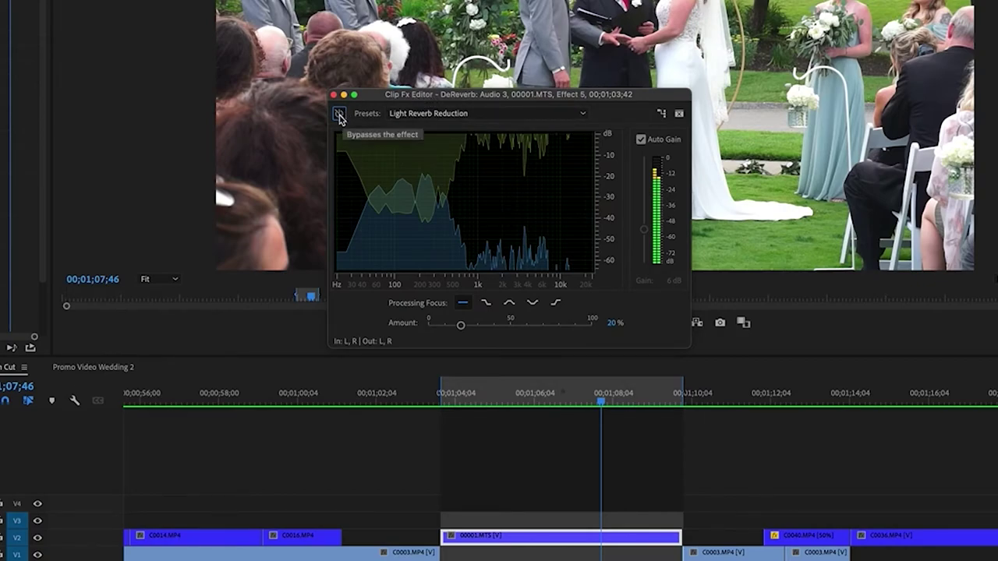
key("space")
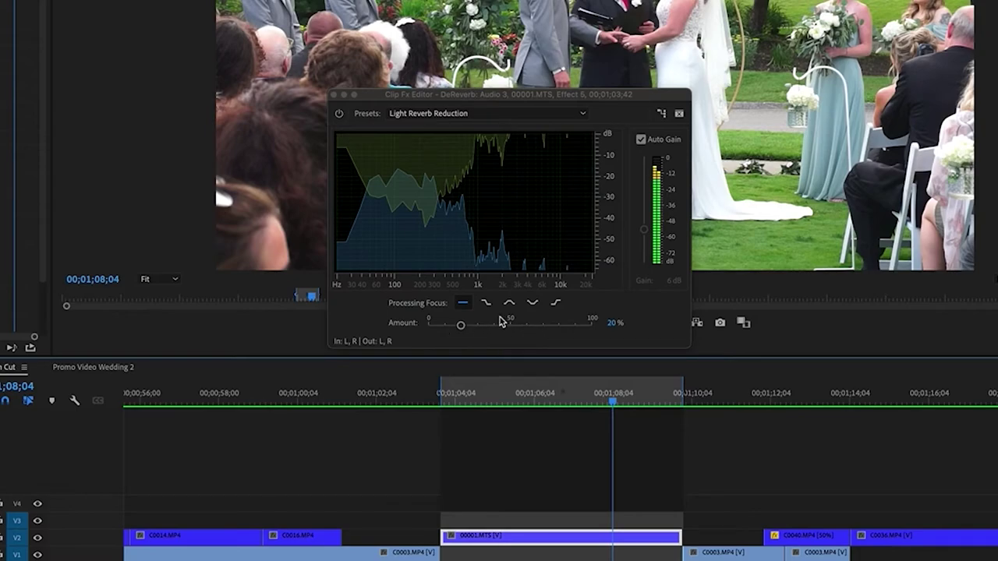
- Close the DeReverb editor, disable all three audio effects, and play the clip
left_click(334, 95)
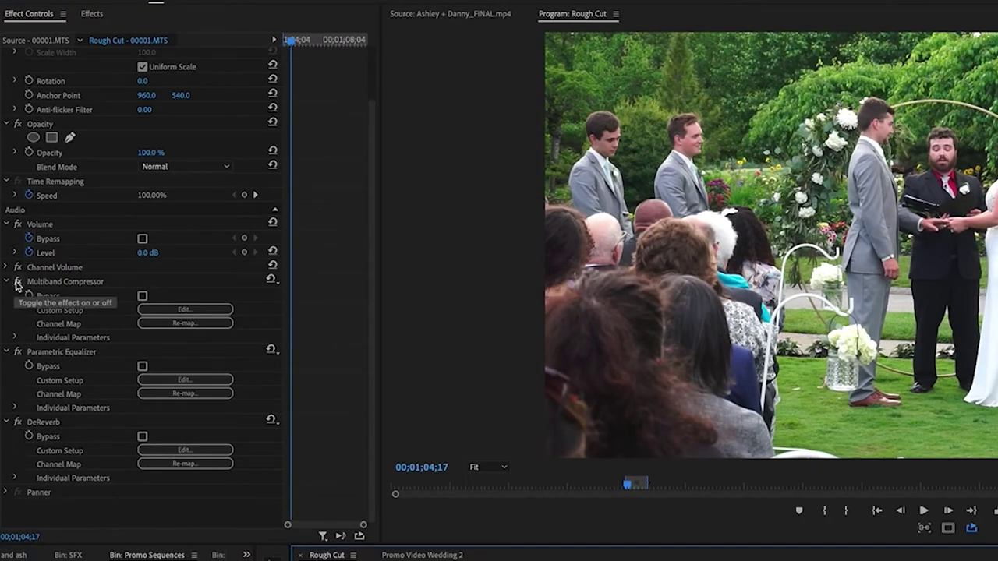
left_click(16, 284)
left_click(17, 352)
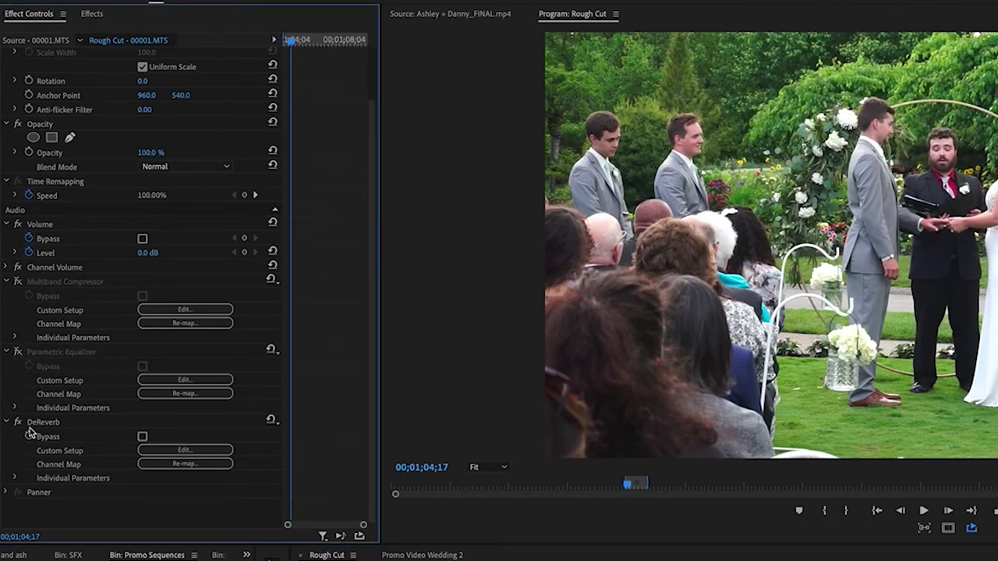
left_click(17, 422)
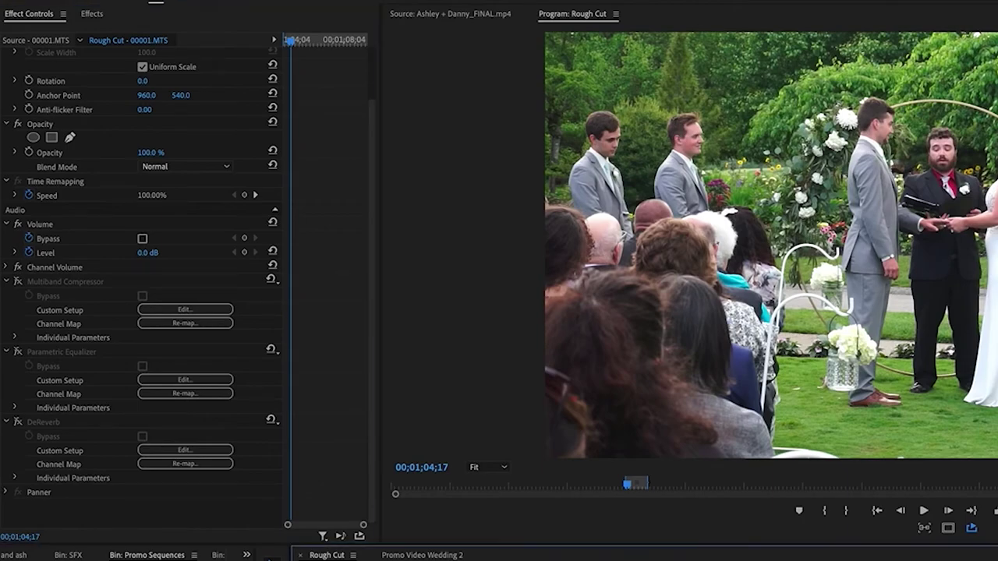
key("j")
key("k")
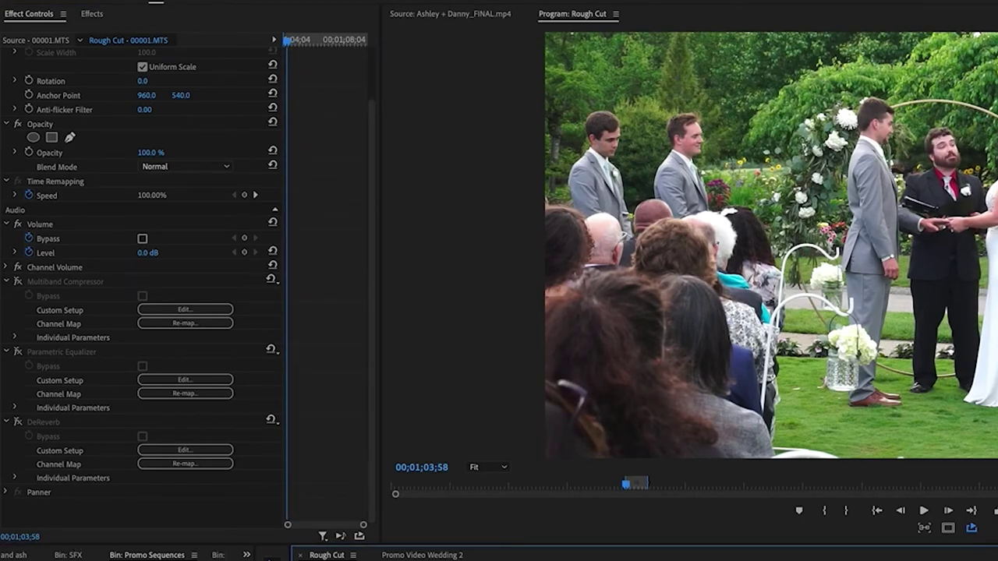
key("space")
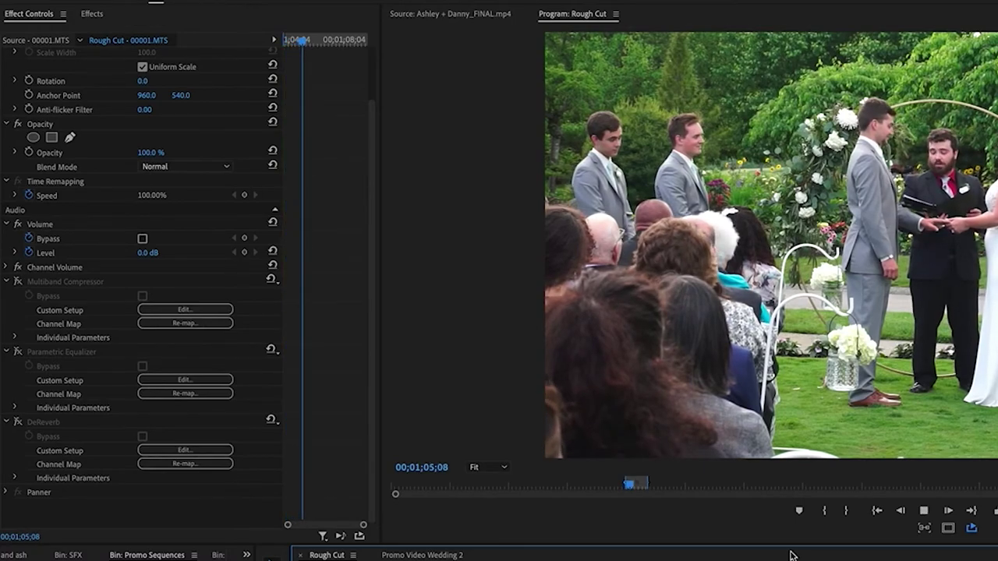
- Re-enable Multiband Compressor, Parametric Equalizer and DeReverb, then stop playback and deselect the clip
left_click(19, 282)
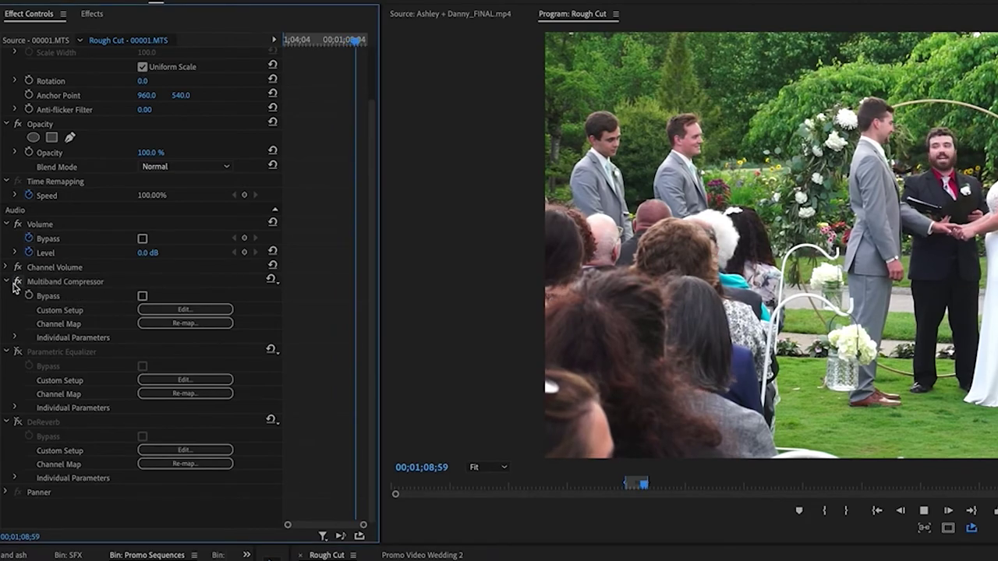
left_click(18, 353)
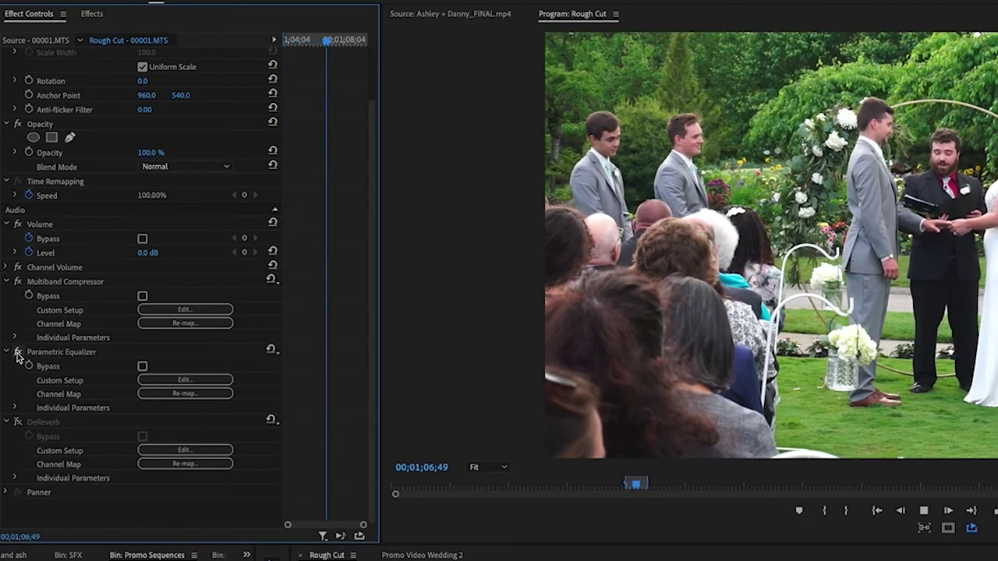
left_click(18, 423)
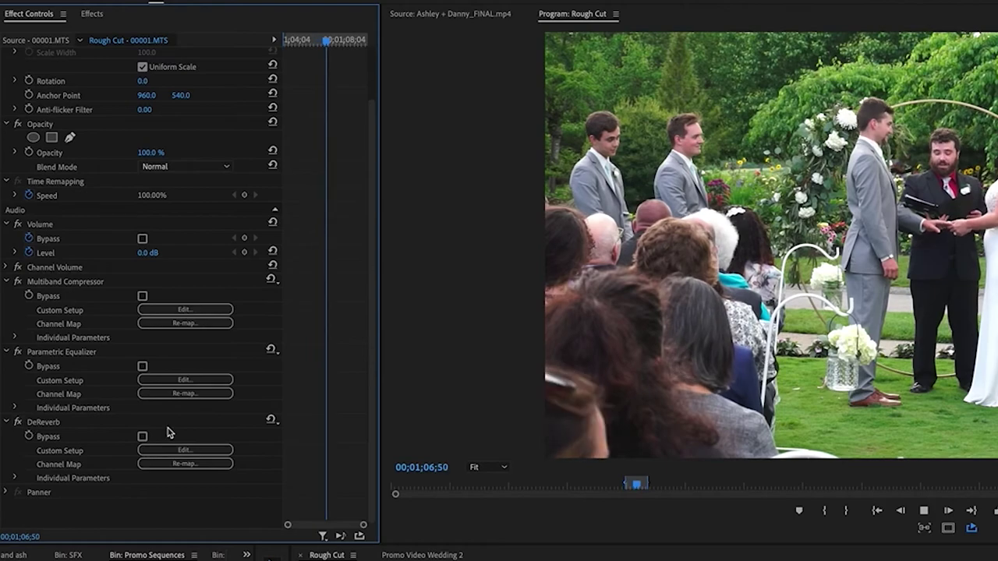
key("space")
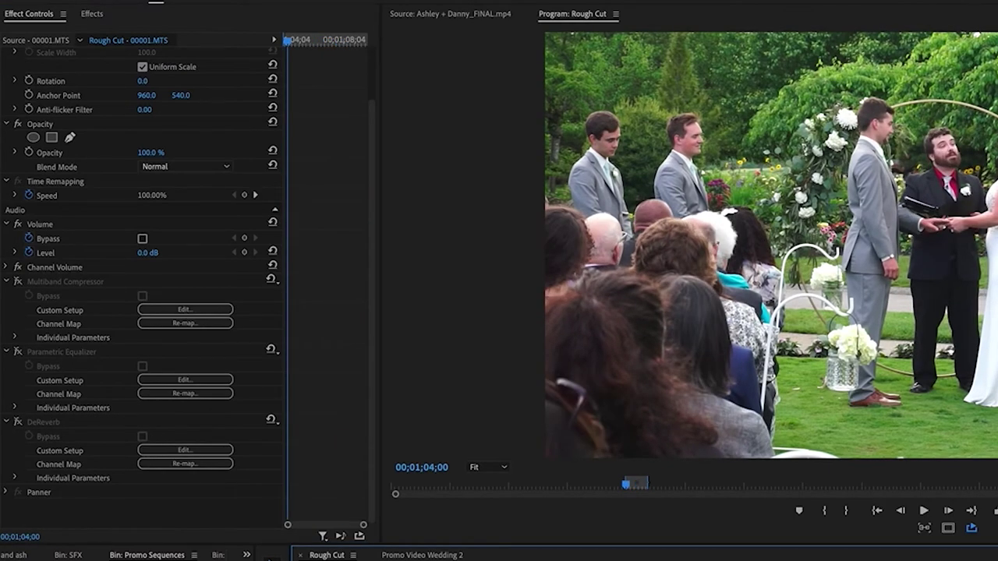
key("ctrl+shift+a")
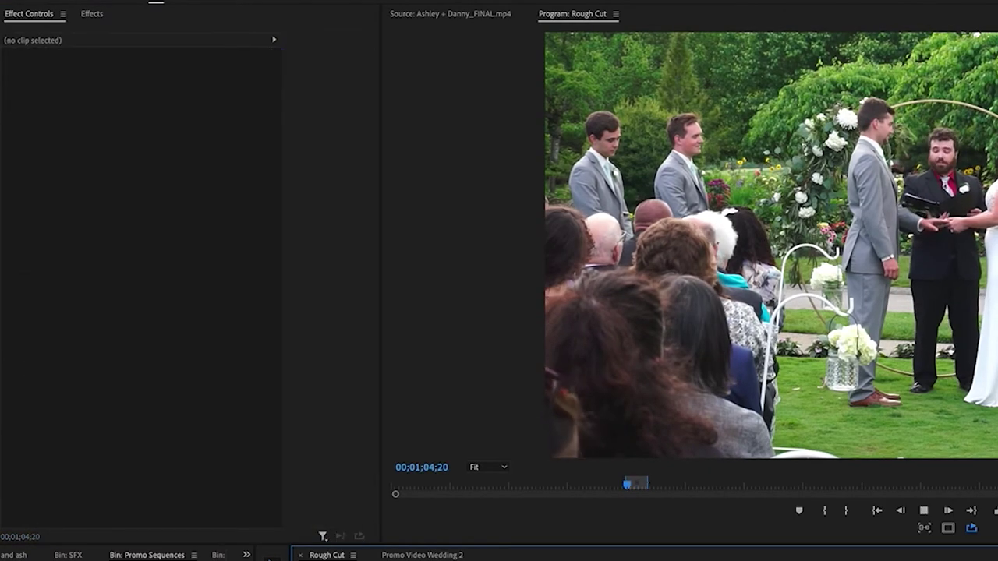
key("d")
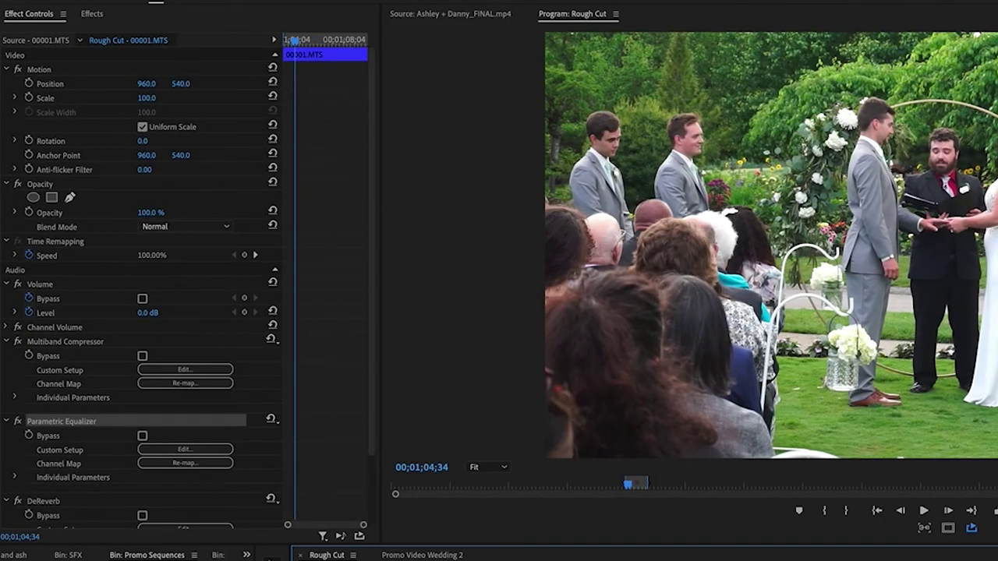
key("space")
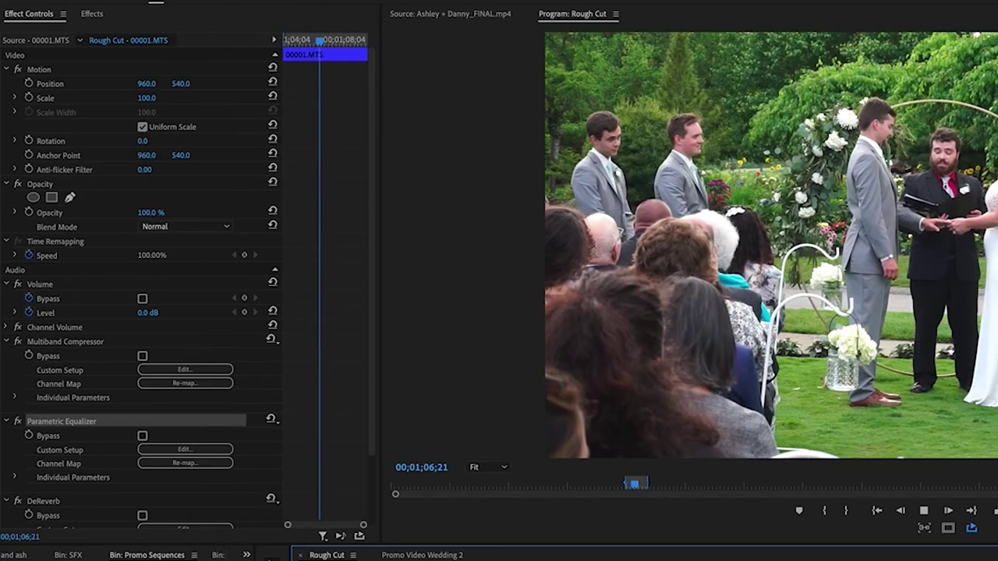